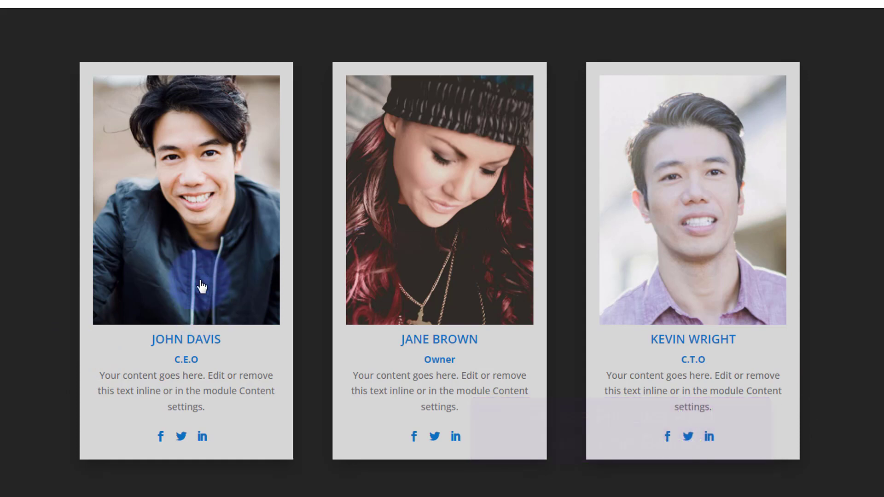
Step: Test each of the three cards' YouTube popups on the live page, playing and closing each video
{"action": "left_click", "coordinate": [179, 261]}
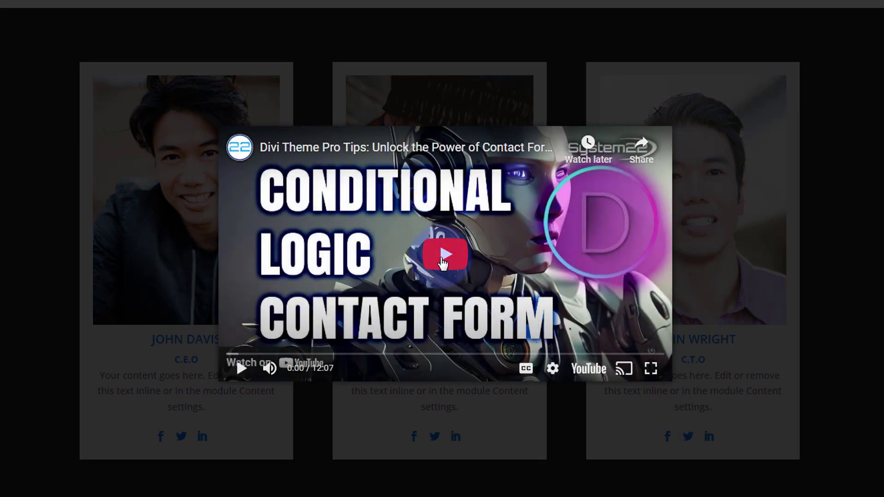
{"action": "left_click", "coordinate": [443, 262]}
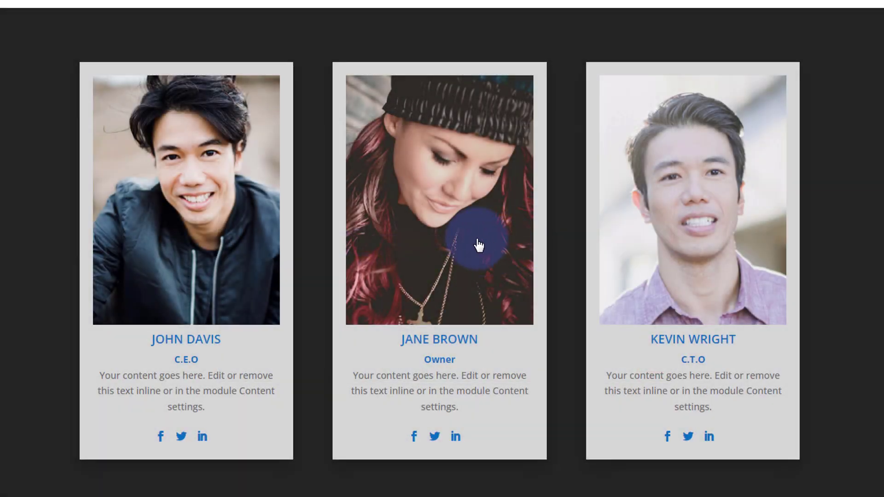
{"action": "left_click", "coordinate": [478, 246]}
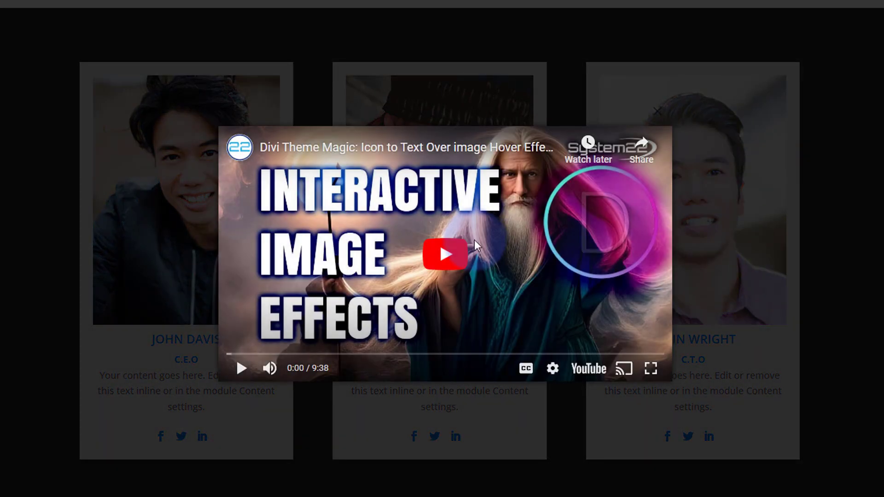
{"action": "left_click", "coordinate": [446, 256]}
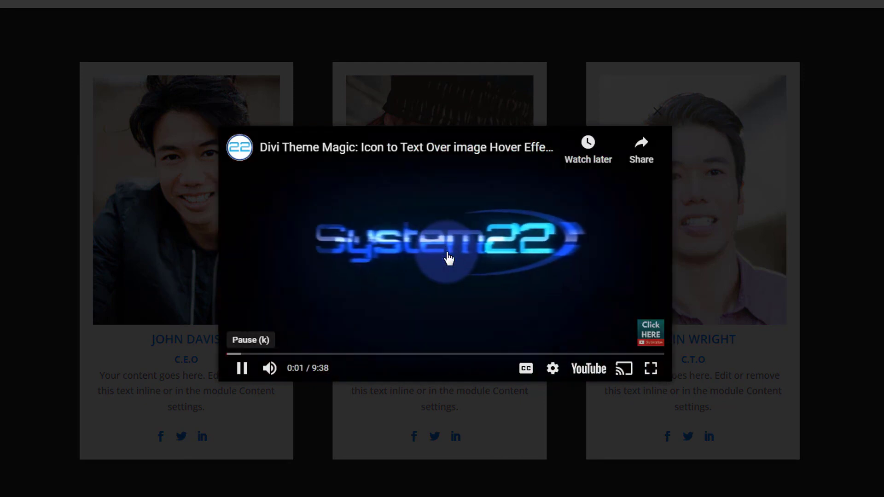
{"action": "left_click", "coordinate": [828, 239]}
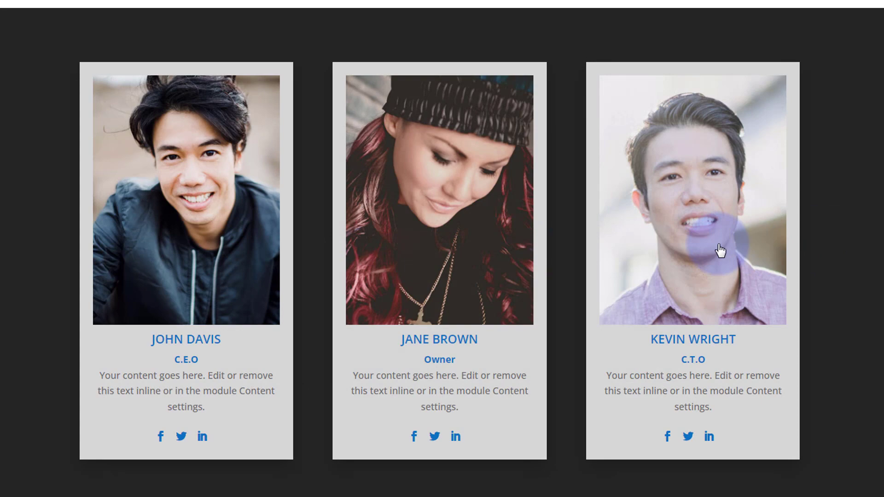
{"action": "left_click", "coordinate": [720, 251]}
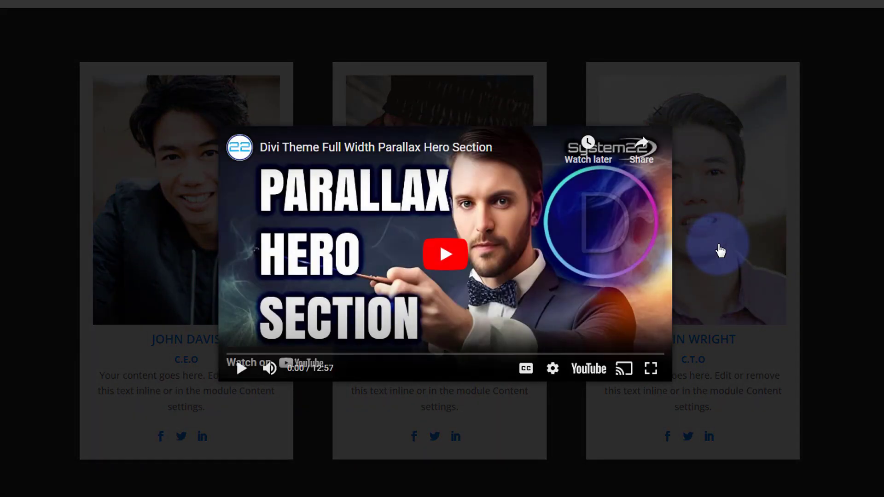
{"action": "left_click", "coordinate": [465, 260]}
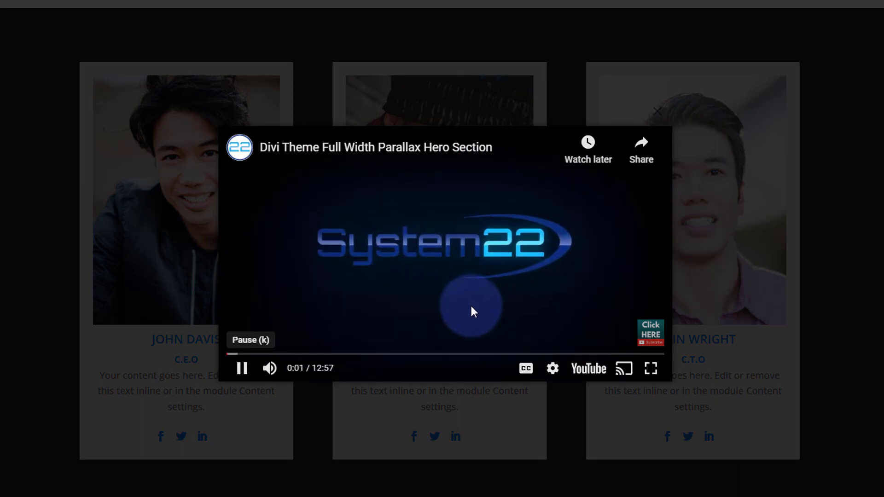
{"action": "key", "text": "Escape"}
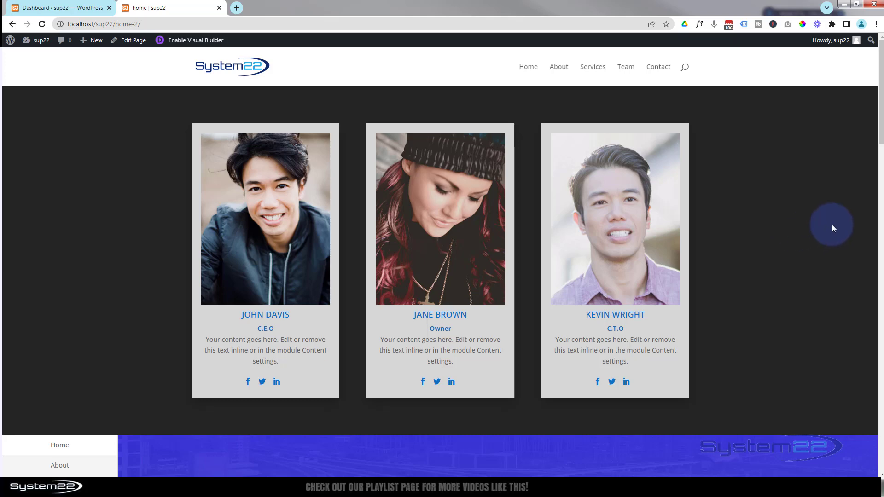
Step: Go to the WordPress dashboard and open the Divi Supreme Pro General Settings
{"action": "left_click", "coordinate": [44, 6]}
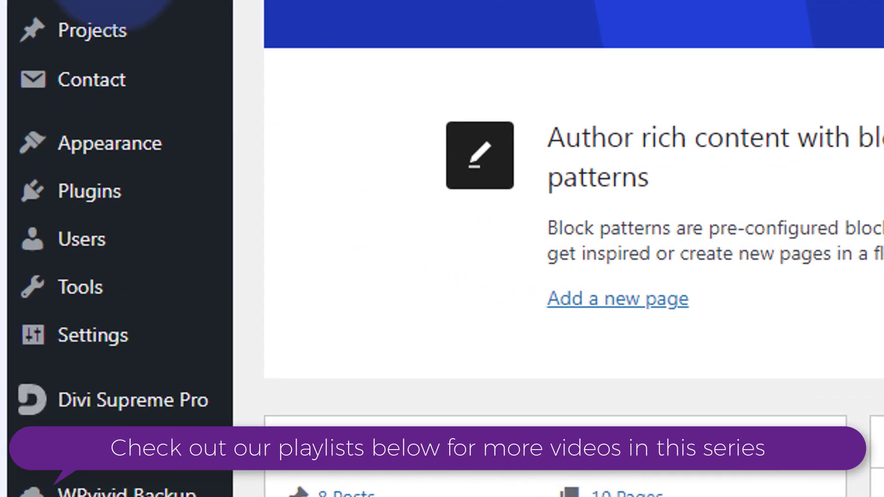
{"action": "mouse_move", "coordinate": [207, 412]}
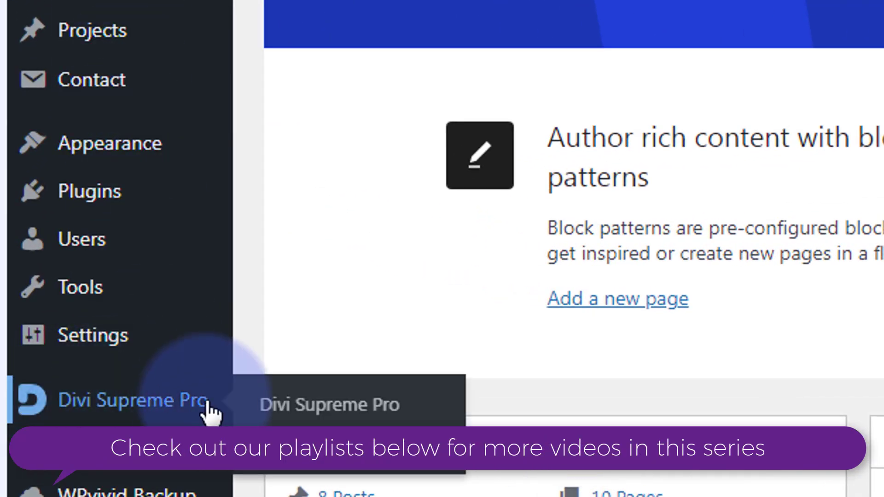
{"action": "left_click", "coordinate": [142, 414]}
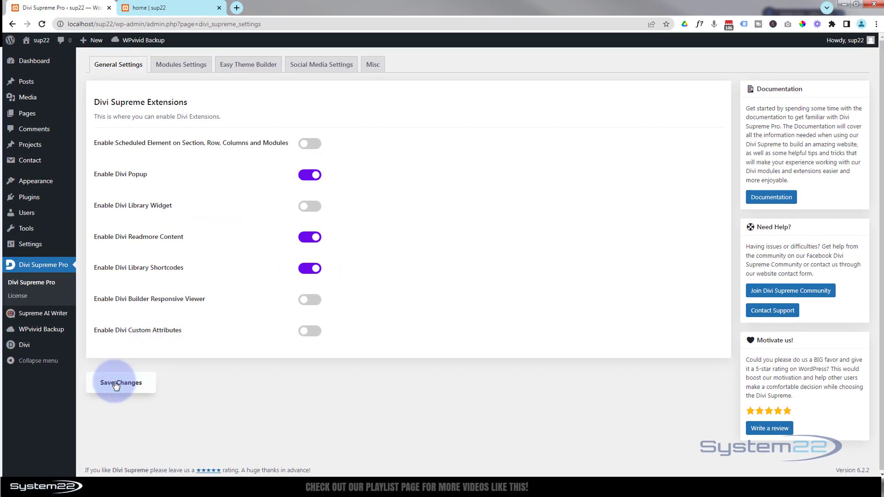
Step: Delete the team card row, insert a three-column row, and add a Person module to column one
{"action": "left_click", "coordinate": [174, 10]}
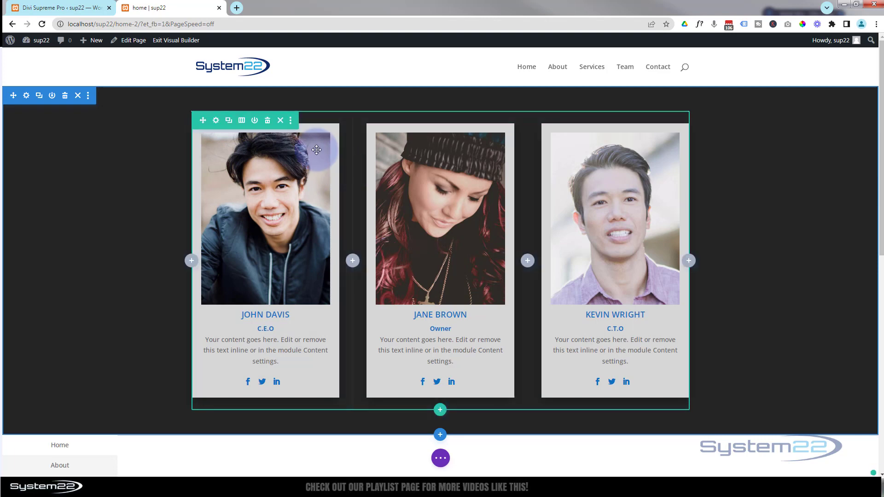
{"action": "left_click", "coordinate": [269, 119]}
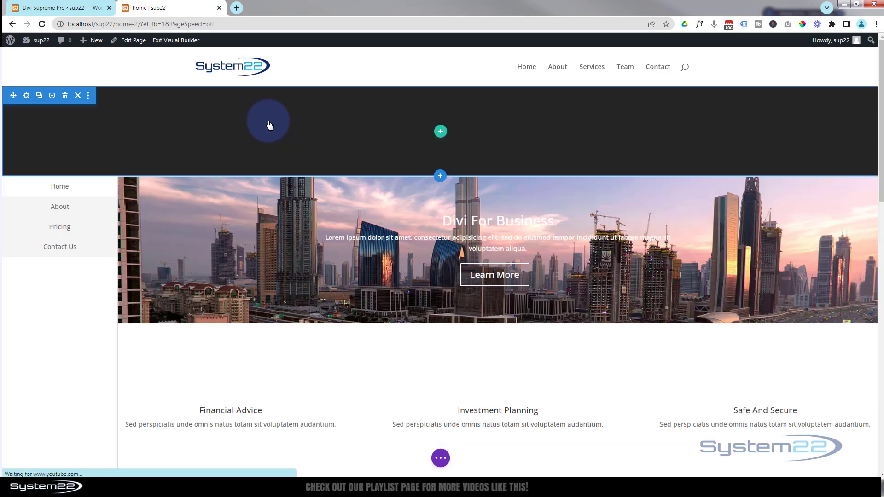
{"action": "left_click", "coordinate": [441, 133]}
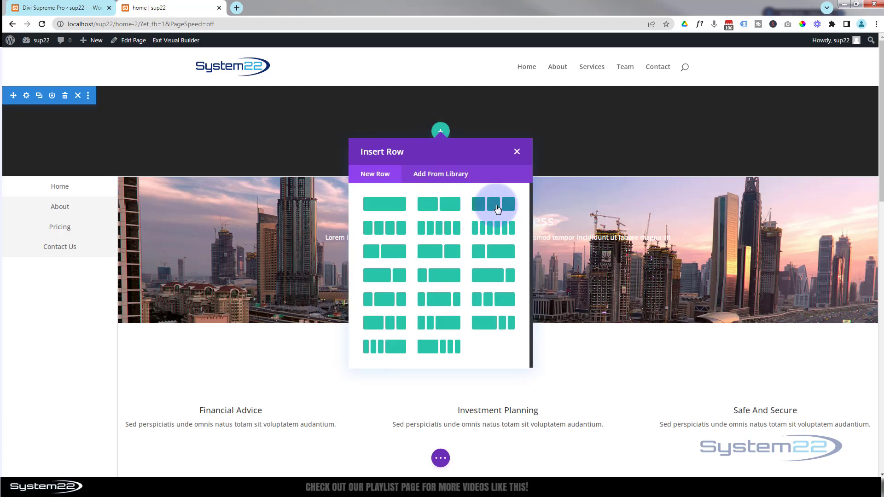
{"action": "left_click", "coordinate": [497, 209]}
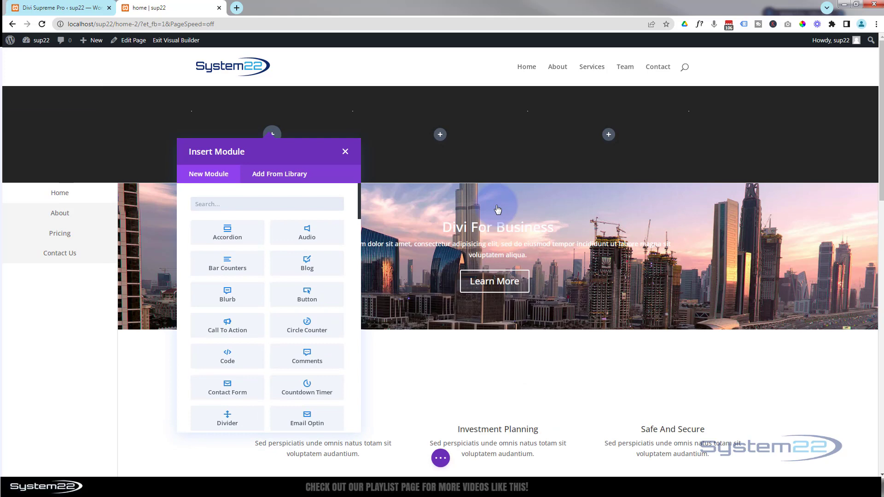
{"action": "scroll", "coordinate": [301, 234], "scroll_direction": "down", "scroll_amount": 7}
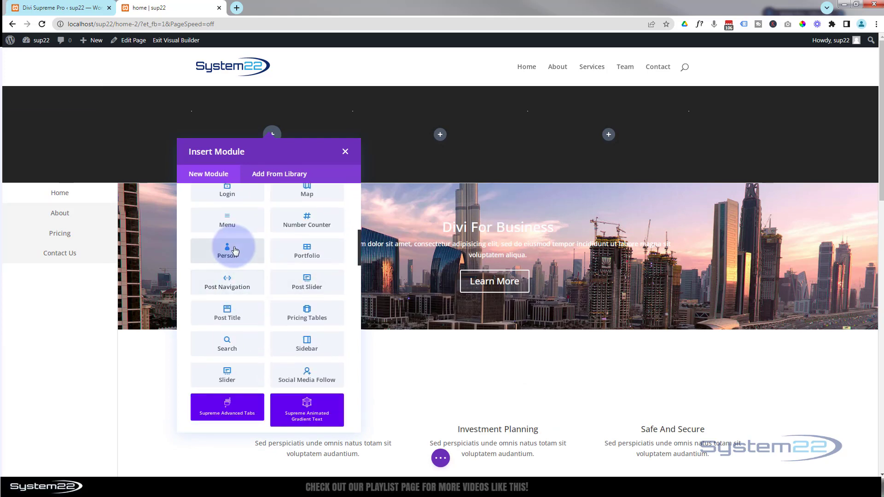
{"action": "left_click", "coordinate": [226, 249]}
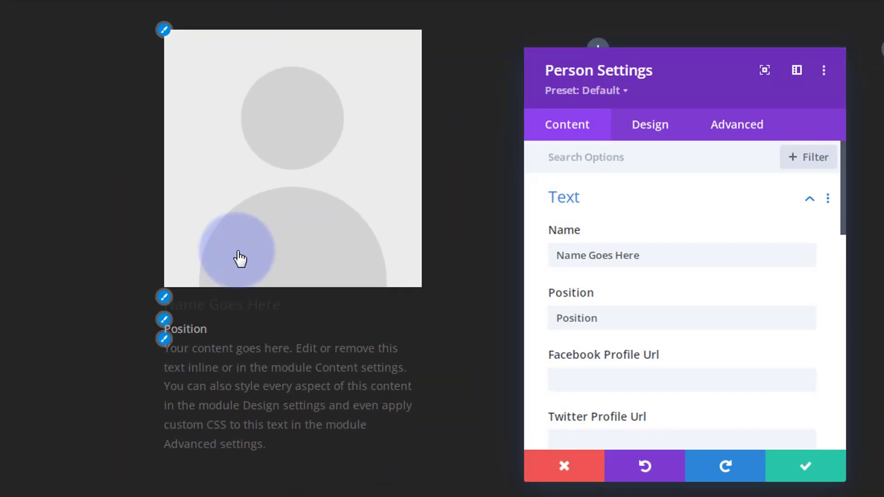
{"action": "left_click", "coordinate": [656, 256]}
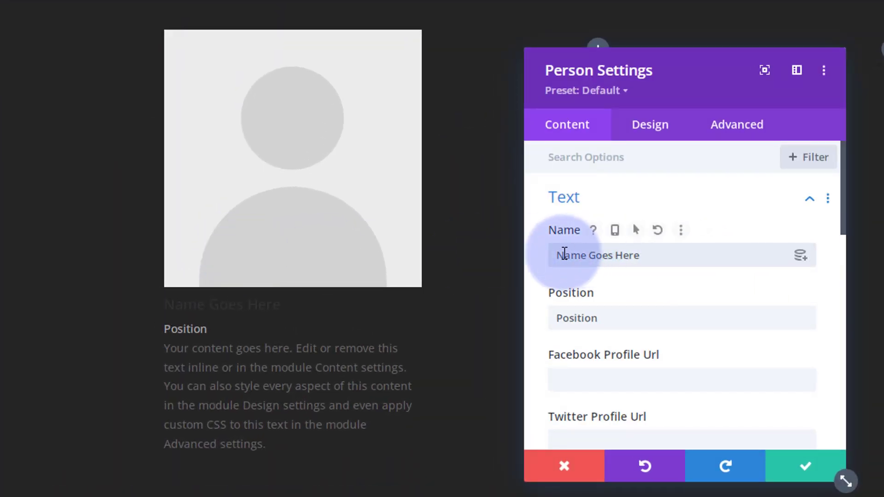
{"action": "left_click_drag", "start_coordinate": [638, 255], "coordinate": [552, 255]}
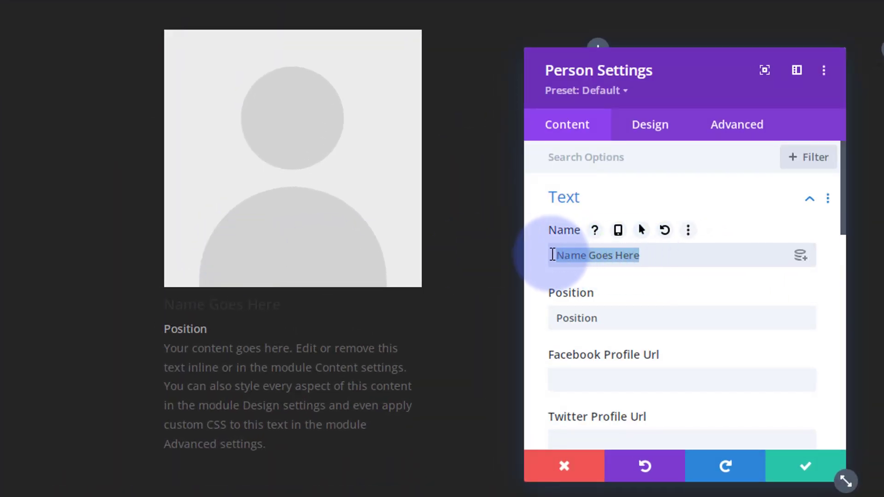
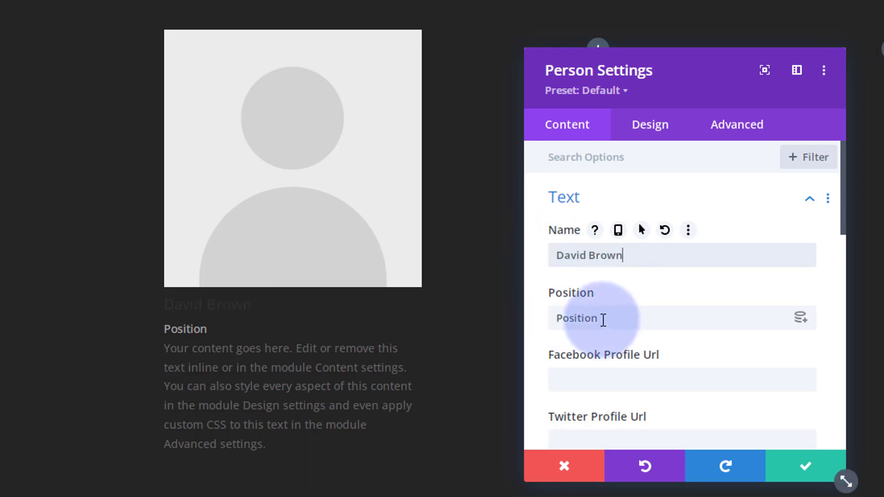
{"action": "left_click_drag", "start_coordinate": [601, 317], "coordinate": [544, 317]}
{"action": "type", "text": "C.E.O"}
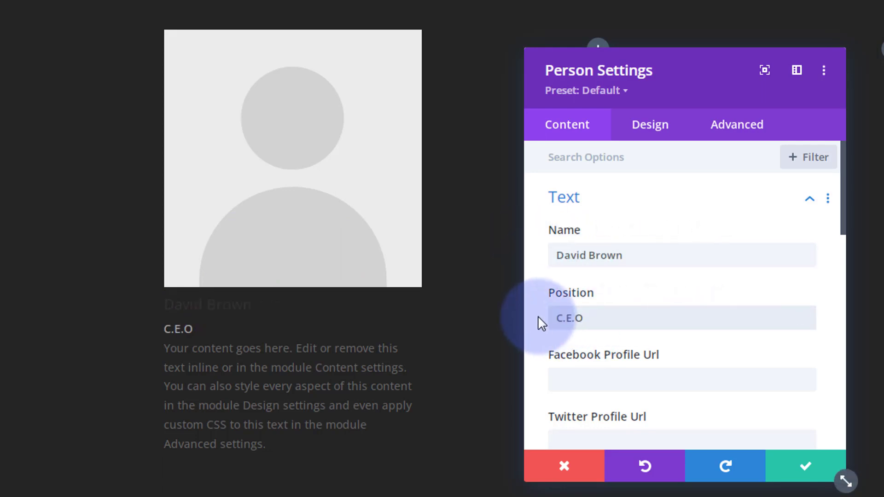
Step: Enter # as the Facebook and Twitter profile URLs
{"action": "scroll", "coordinate": [589, 370], "scroll_direction": "down", "scroll_amount": 3}
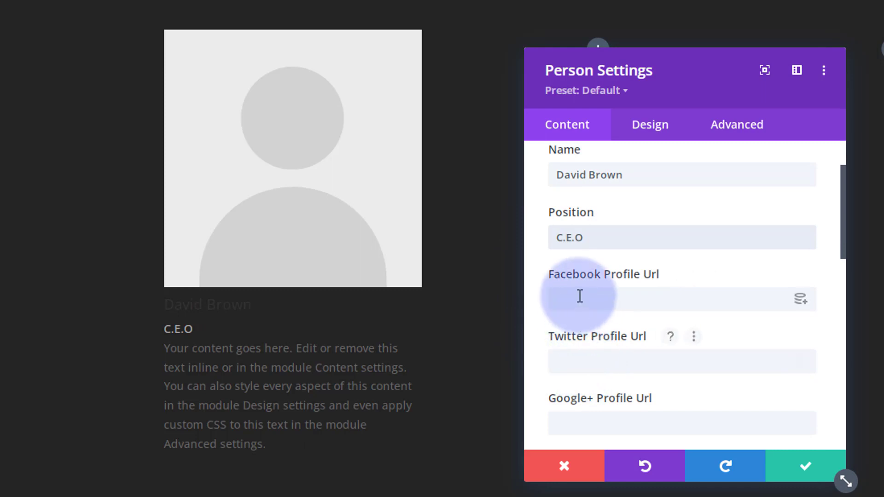
{"action": "left_click", "coordinate": [564, 304]}
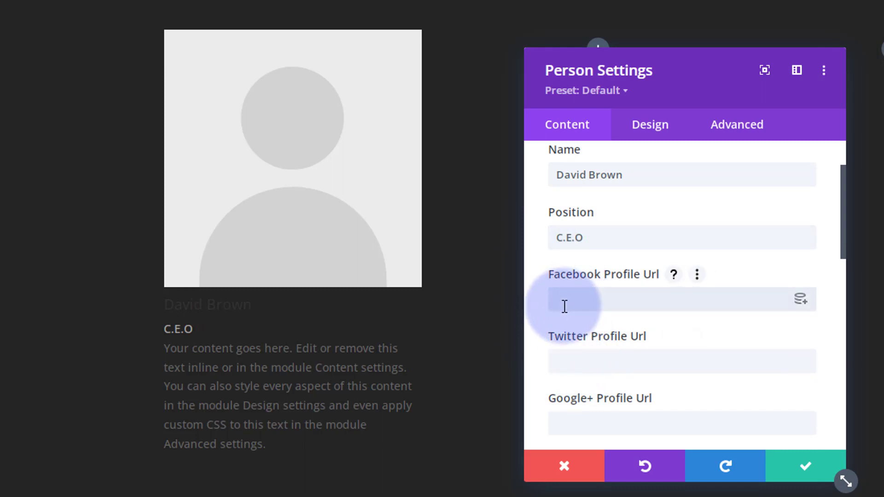
{"action": "type", "text": "#"}
{"action": "left_click", "coordinate": [572, 360]}
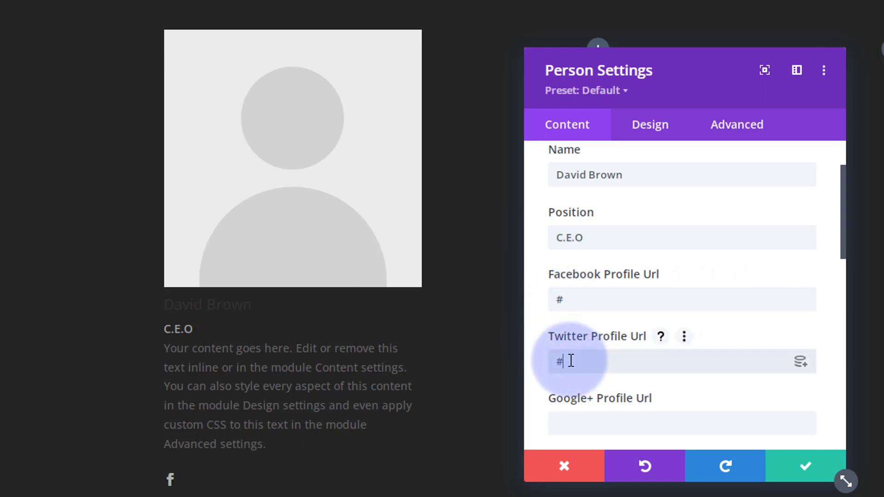
{"action": "type", "text": "#"}
Step: Trim the body text by deleting the sentences from 'You can also style' onward
{"action": "scroll", "coordinate": [605, 372], "scroll_direction": "down", "scroll_amount": 5}
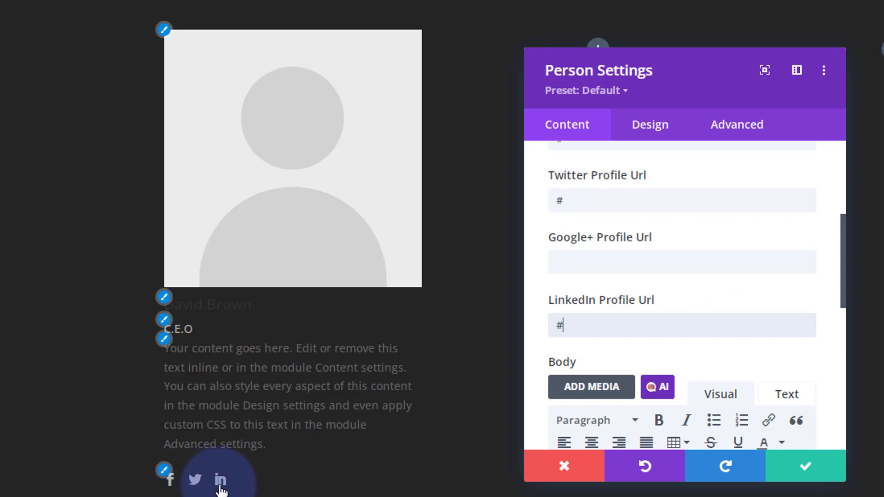
{"action": "scroll", "coordinate": [657, 305], "scroll_direction": "down", "scroll_amount": 4}
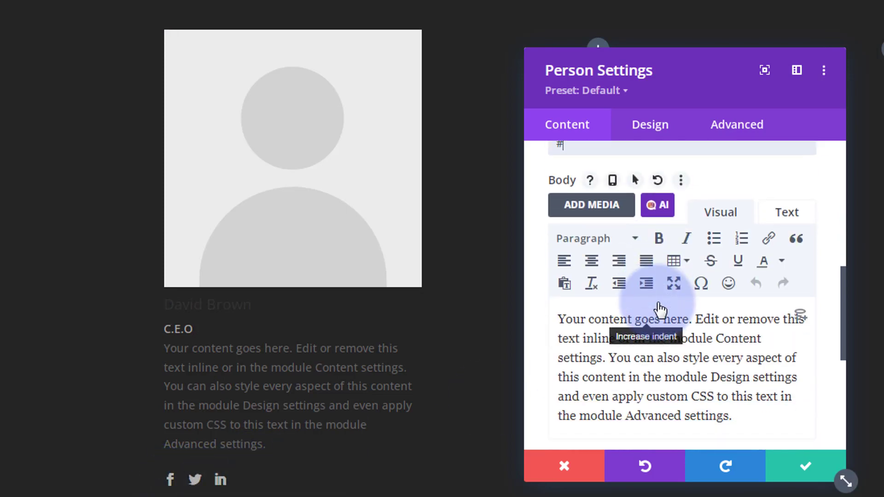
{"action": "scroll", "coordinate": [659, 309], "scroll_direction": "down", "scroll_amount": 1}
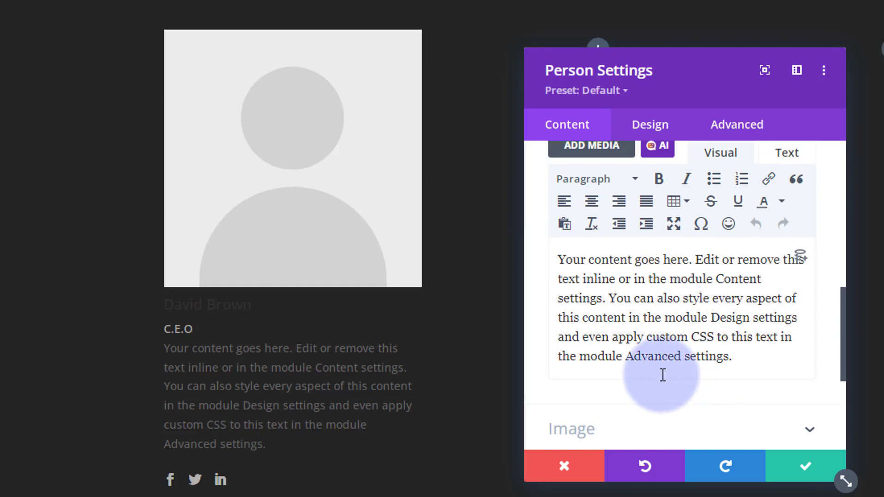
{"action": "left_click_drag", "start_coordinate": [612, 298], "coordinate": [741, 370]}
{"action": "key", "text": "BackSpace"}
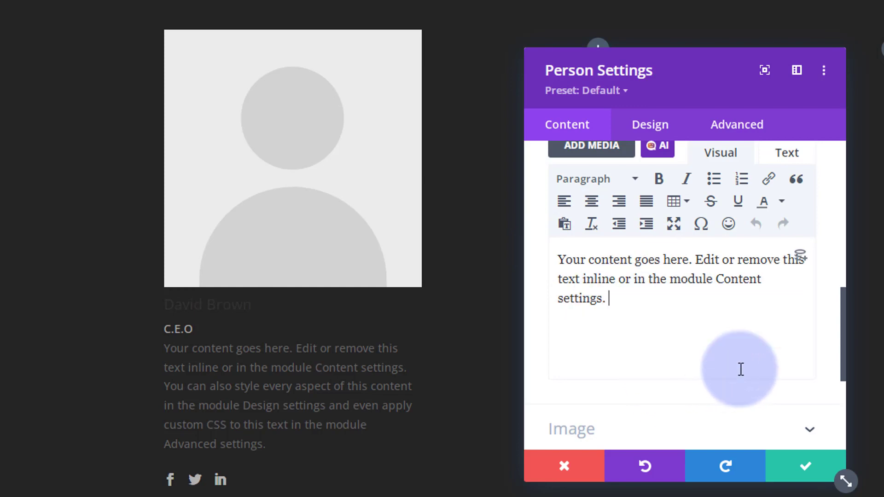
{"action": "scroll", "coordinate": [693, 318], "scroll_direction": "down", "scroll_amount": 1}
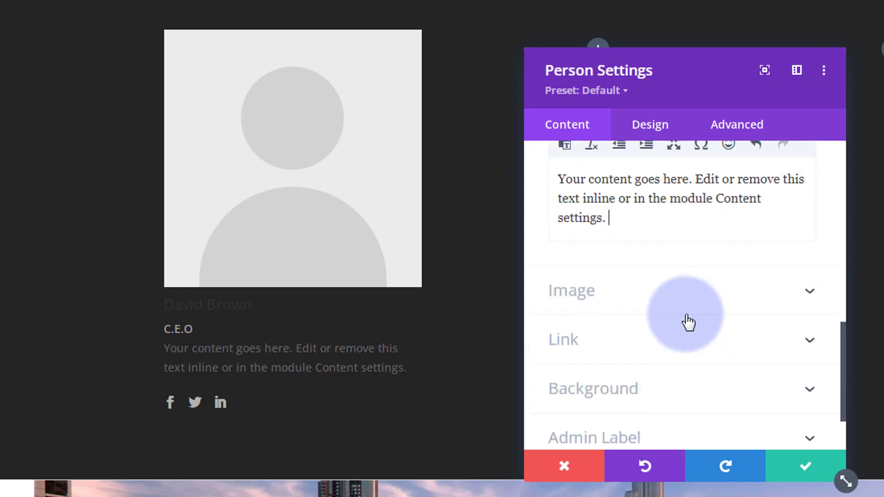
Step: Choose travel-portrait-03 from the media library as the Person card's photo
{"action": "left_click", "coordinate": [658, 302]}
{"action": "left_click", "coordinate": [642, 298]}
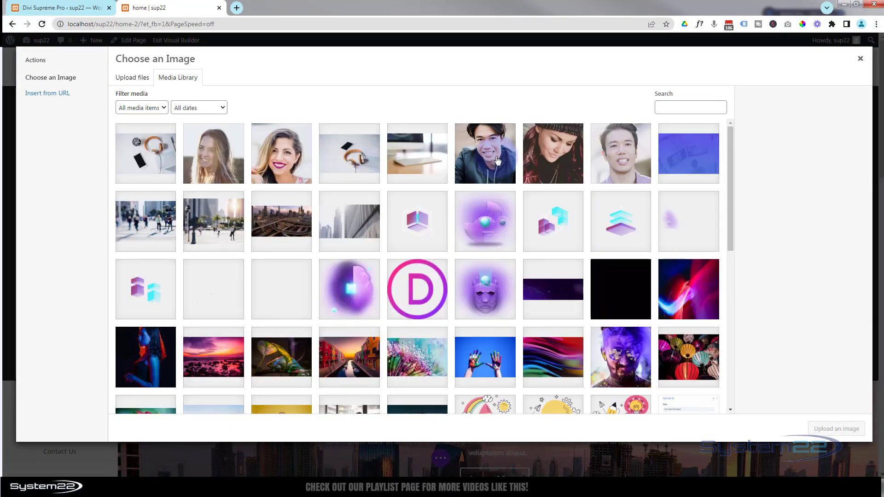
{"action": "left_click", "coordinate": [497, 160]}
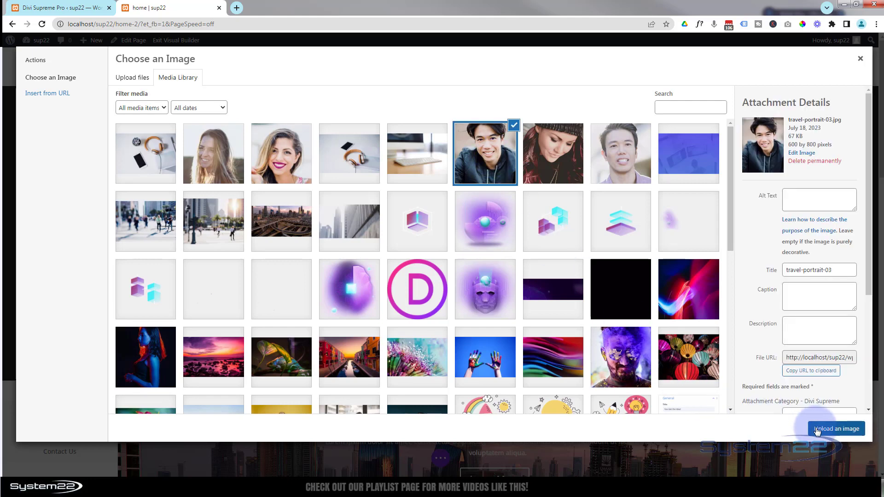
{"action": "left_click", "coordinate": [817, 429]}
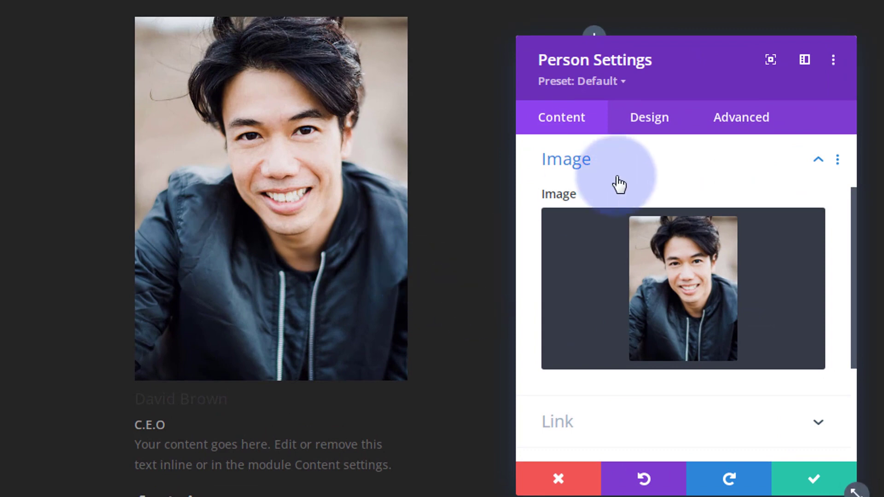
Step: Set the card background to light grey #d6d6d6 from the extended palette and go to Design settings
{"action": "scroll", "coordinate": [607, 191], "scroll_direction": "down", "scroll_amount": 3}
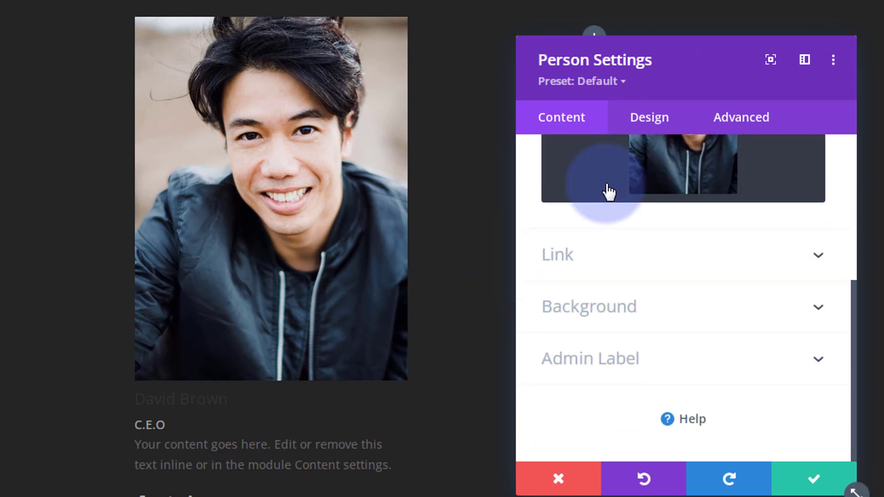
{"action": "left_click", "coordinate": [678, 314]}
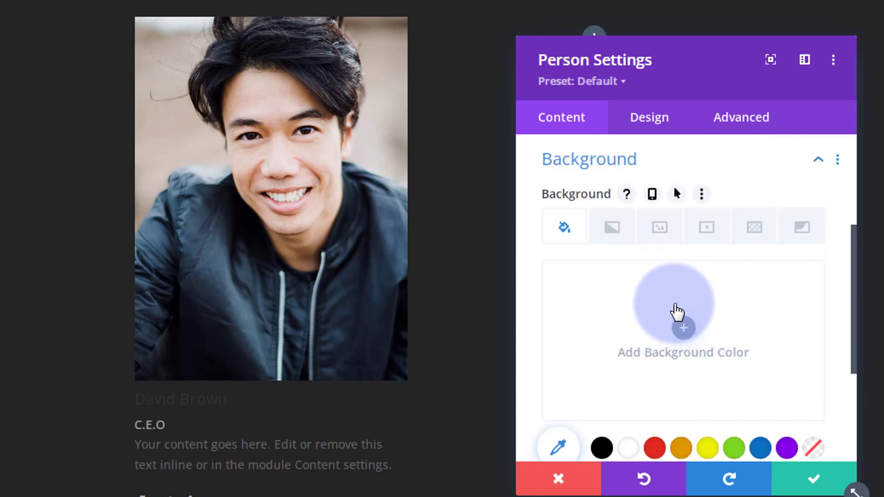
{"action": "scroll", "coordinate": [667, 296], "scroll_direction": "down", "scroll_amount": 3}
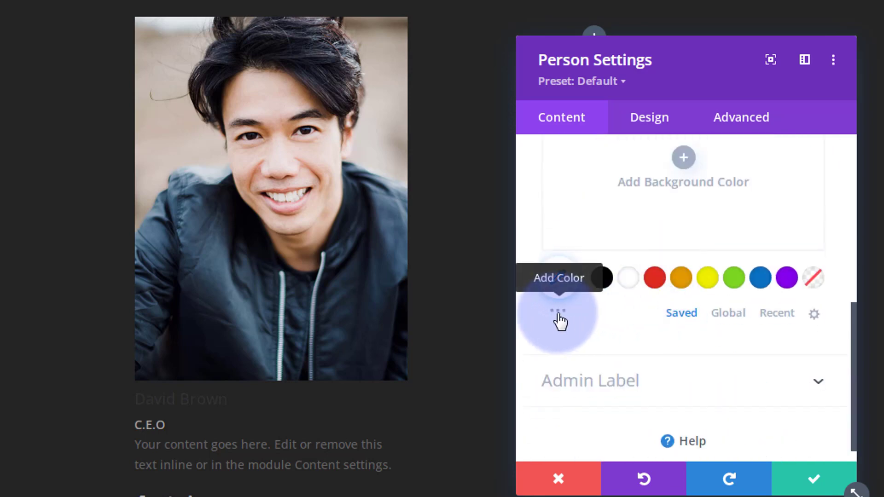
{"action": "left_click", "coordinate": [558, 318]}
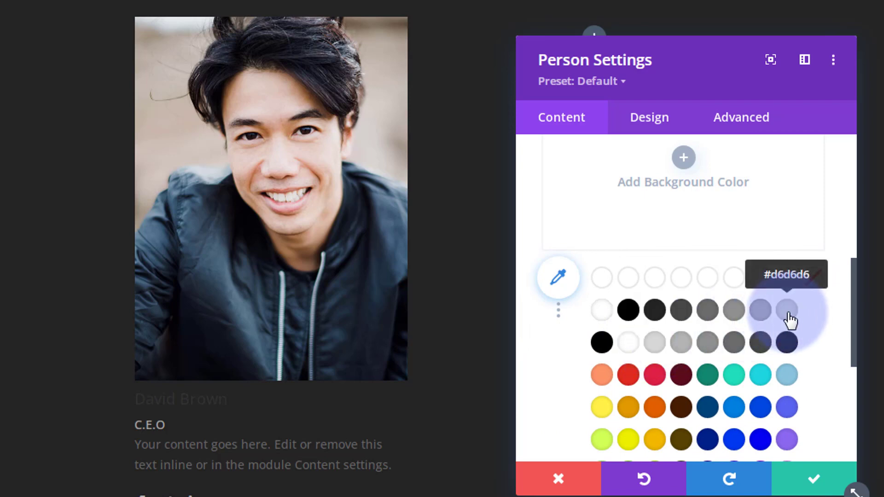
{"action": "left_click", "coordinate": [787, 312]}
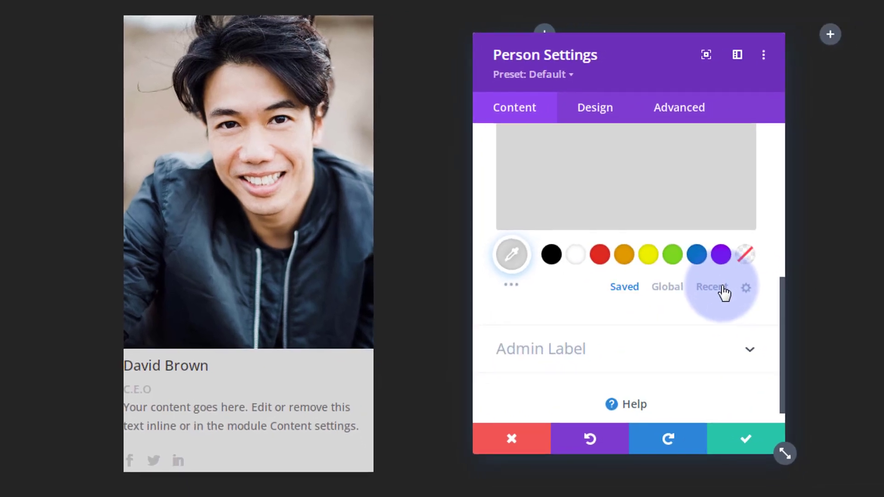
{"action": "left_click", "coordinate": [596, 113]}
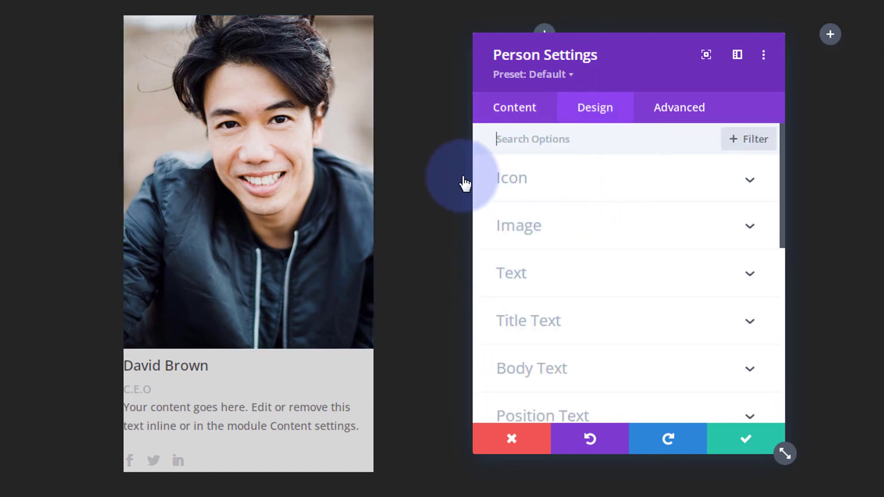
Step: Set the Icon Color to the blue #0c71c3 swatch
{"action": "left_click", "coordinate": [567, 184]}
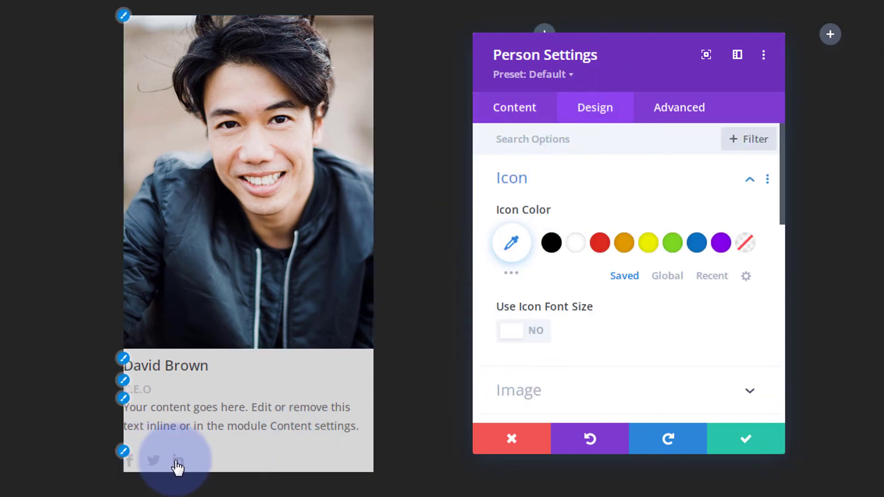
{"action": "left_click", "coordinate": [696, 244]}
{"action": "scroll", "coordinate": [624, 320], "scroll_direction": "down", "scroll_amount": 2}
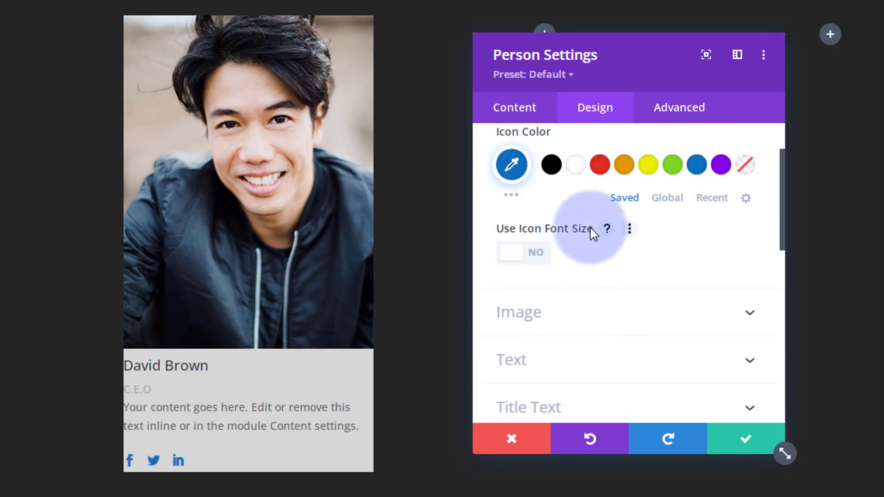
{"action": "scroll", "coordinate": [601, 256], "scroll_direction": "down", "scroll_amount": 4}
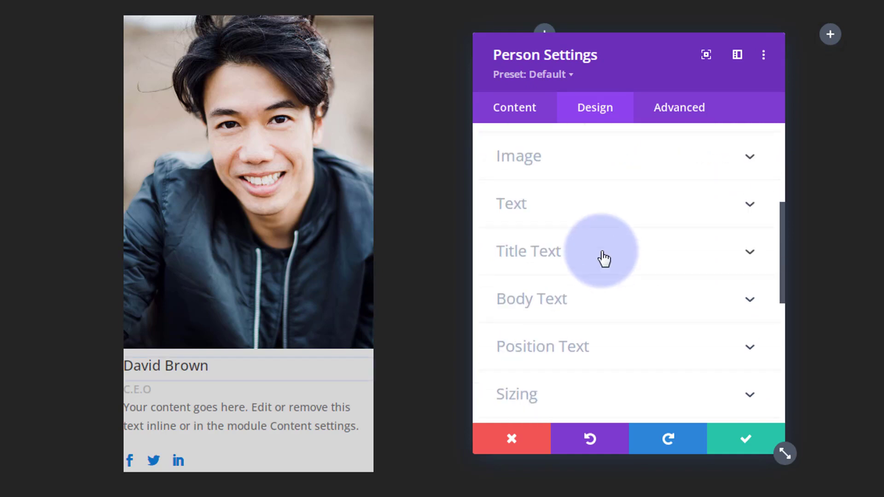
Step: Expand the Image and Text design option groups
{"action": "left_click", "coordinate": [599, 171]}
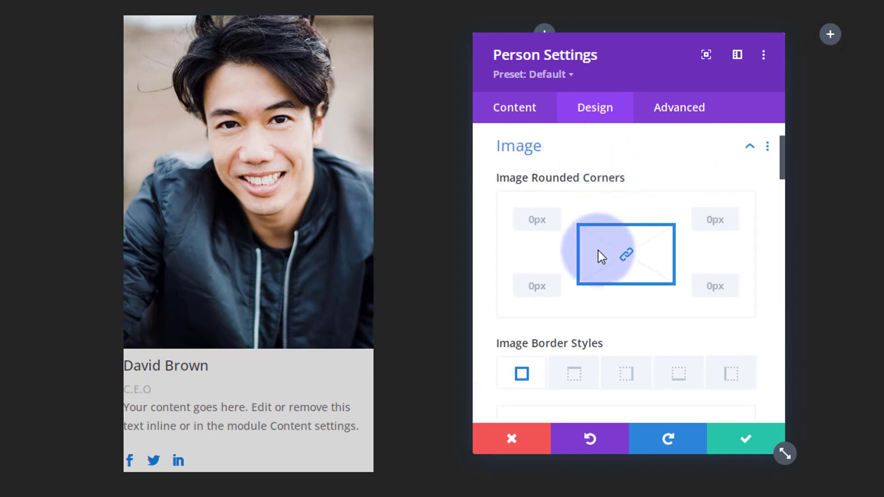
{"action": "scroll", "coordinate": [584, 275], "scroll_direction": "down", "scroll_amount": 2}
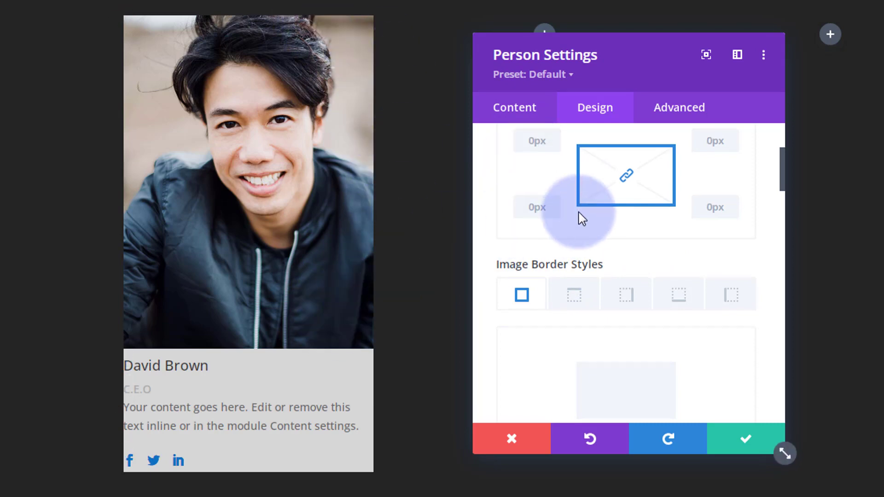
{"action": "scroll", "coordinate": [579, 229], "scroll_direction": "down", "scroll_amount": 2}
{"action": "scroll", "coordinate": [580, 220], "scroll_direction": "down", "scroll_amount": 10}
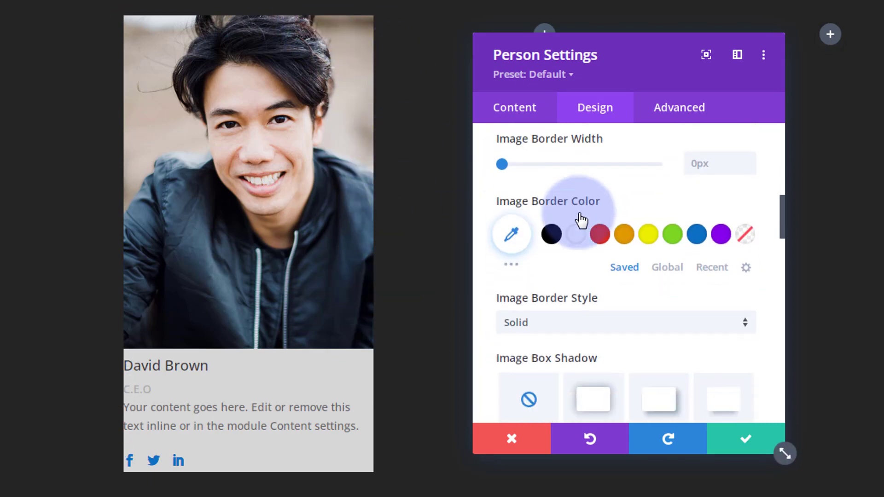
{"action": "scroll", "coordinate": [581, 220], "scroll_direction": "down", "scroll_amount": 15}
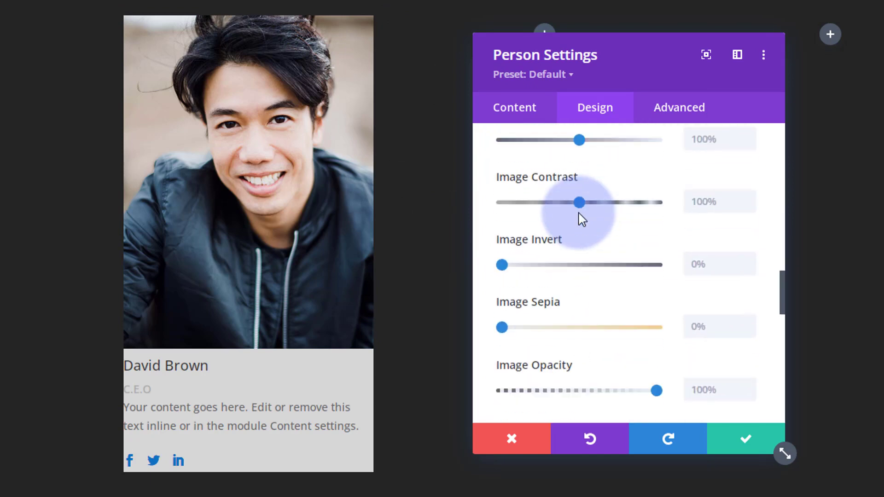
{"action": "left_click", "coordinate": [592, 187]}
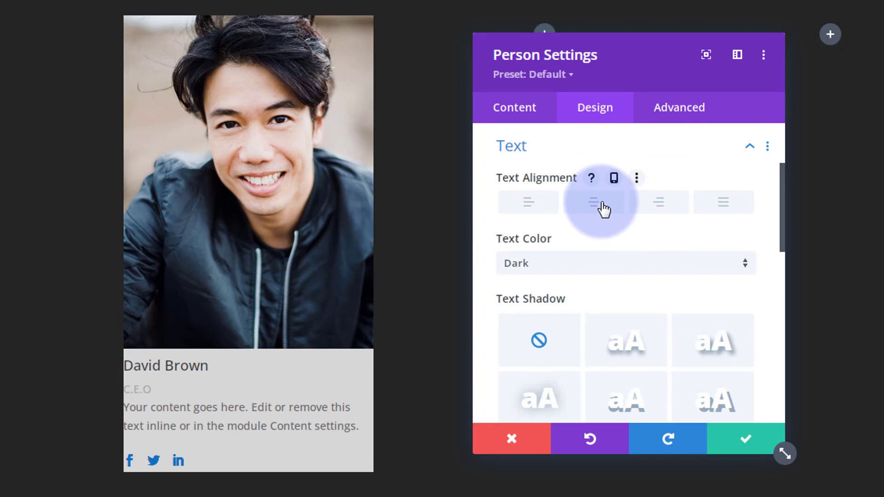
Step: Centre the card text and make the name title blue #0c71c3, uppercase and Semi Bold
{"action": "left_click", "coordinate": [603, 208]}
{"action": "scroll", "coordinate": [635, 234], "scroll_direction": "down", "scroll_amount": 3}
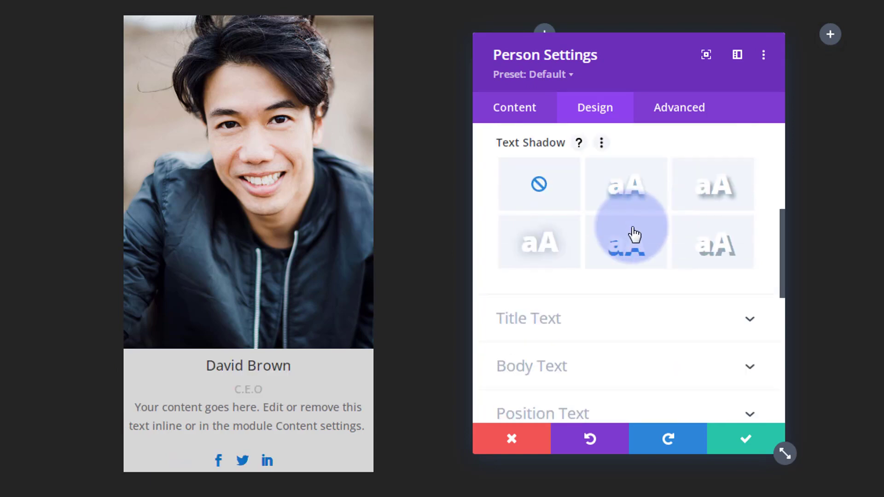
{"action": "scroll", "coordinate": [634, 235], "scroll_direction": "down", "scroll_amount": 2}
{"action": "left_click", "coordinate": [611, 246]}
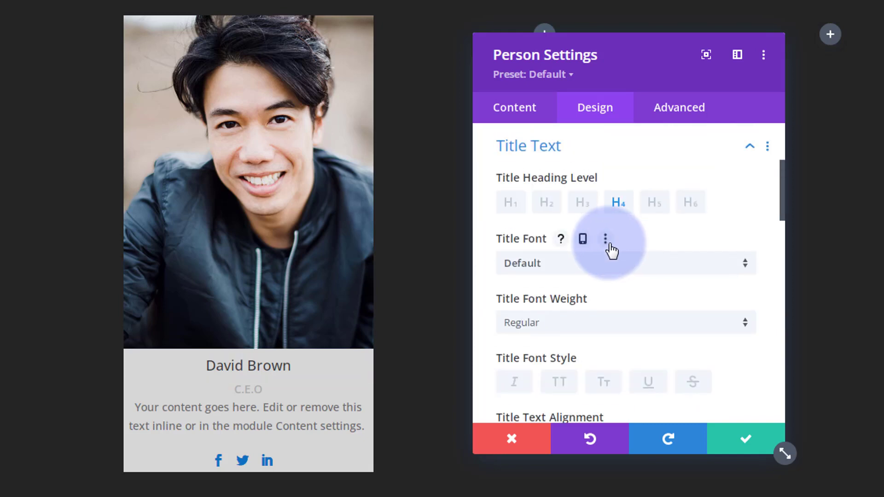
{"action": "scroll", "coordinate": [612, 253], "scroll_direction": "down", "scroll_amount": 5}
{"action": "left_click", "coordinate": [695, 278]}
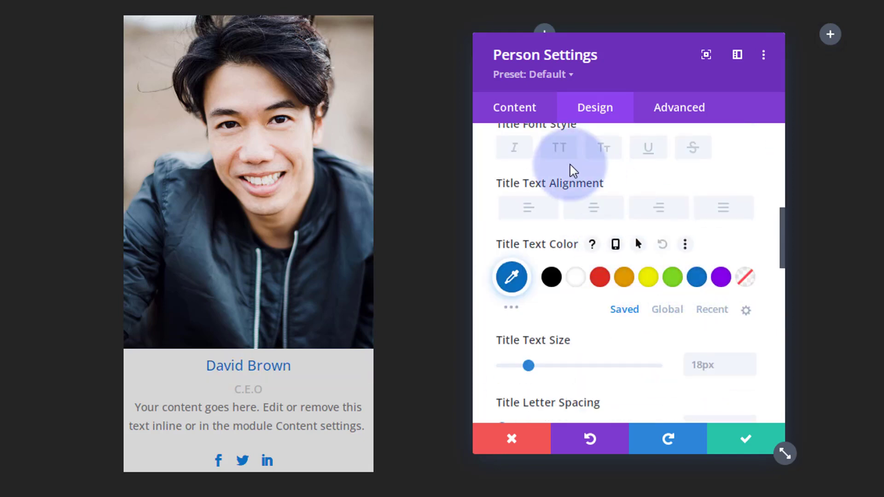
{"action": "left_click", "coordinate": [559, 148]}
{"action": "scroll", "coordinate": [559, 248], "scroll_direction": "up", "scroll_amount": 3}
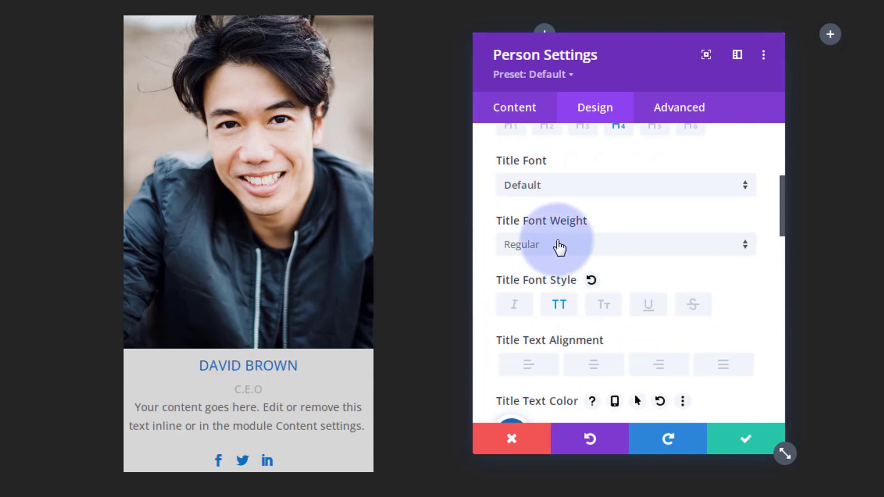
{"action": "left_click", "coordinate": [547, 246]}
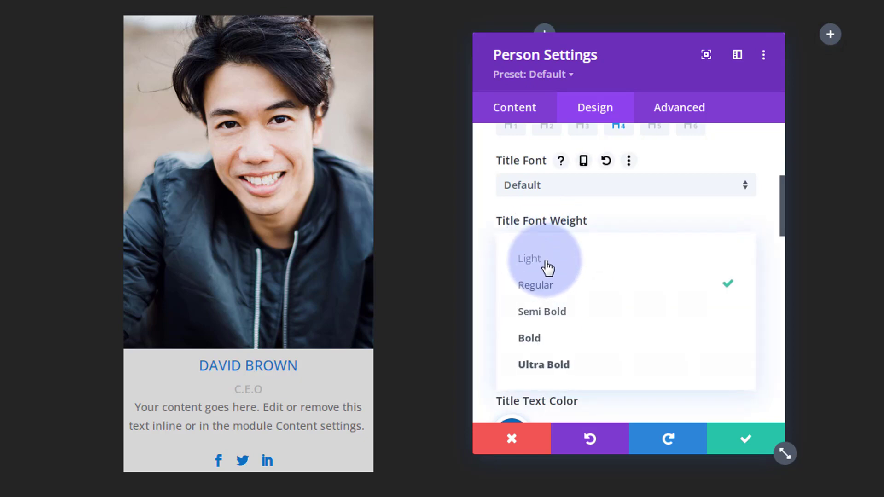
{"action": "left_click", "coordinate": [552, 313]}
{"action": "scroll", "coordinate": [611, 300], "scroll_direction": "down", "scroll_amount": 6}
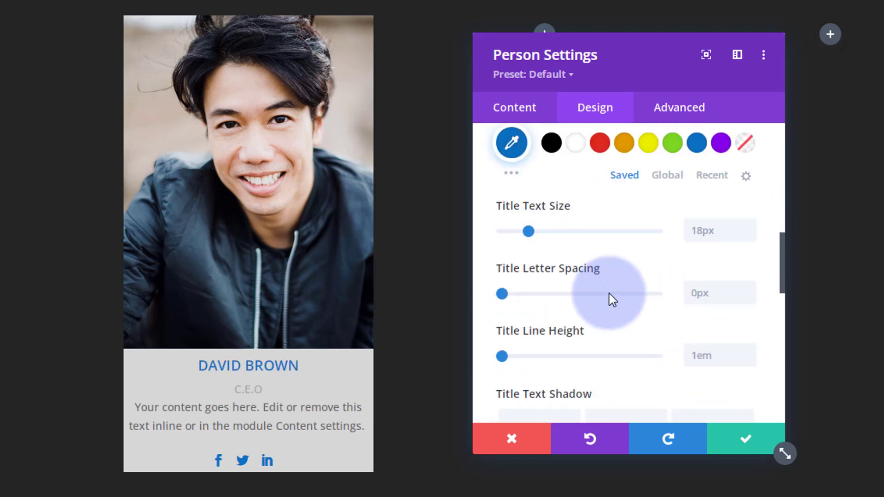
{"action": "scroll", "coordinate": [611, 300], "scroll_direction": "down", "scroll_amount": 10}
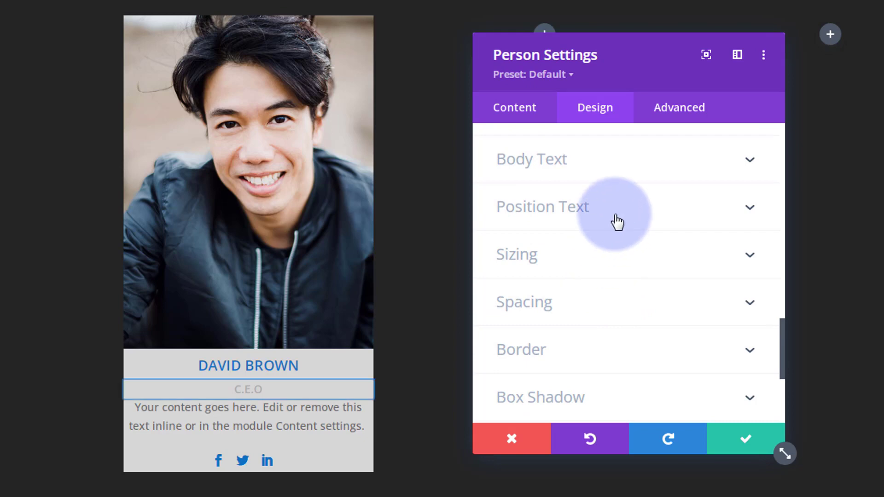
Step: Make the C.E.O position text Bold
{"action": "left_click", "coordinate": [617, 222]}
{"action": "left_click", "coordinate": [584, 272]}
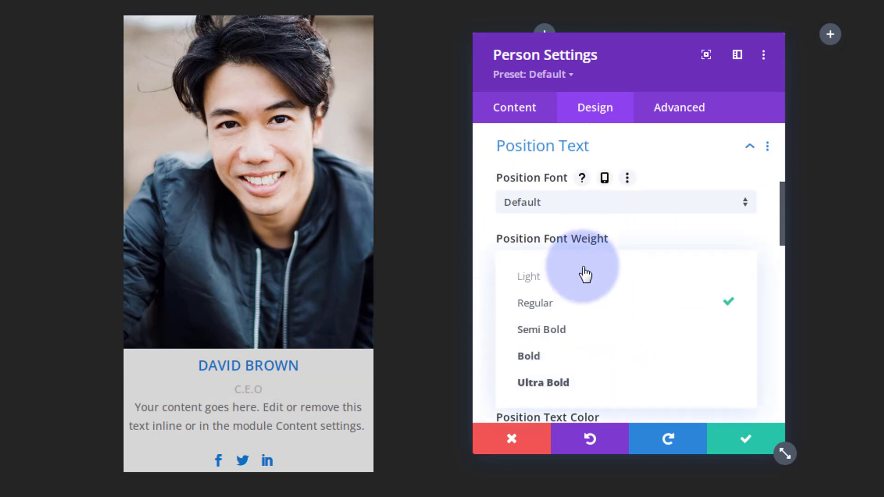
{"action": "left_click", "coordinate": [550, 361]}
{"action": "scroll", "coordinate": [599, 331], "scroll_direction": "down", "scroll_amount": 5}
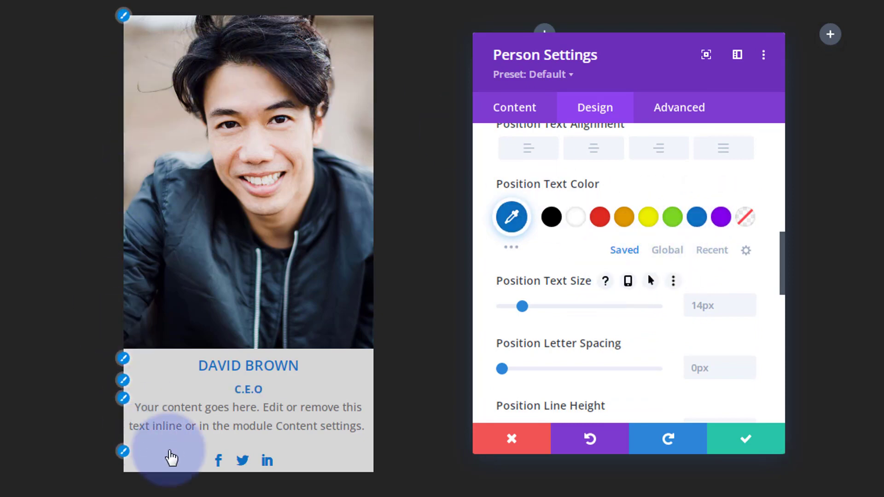
{"action": "scroll", "coordinate": [646, 289], "scroll_direction": "down", "scroll_amount": 8}
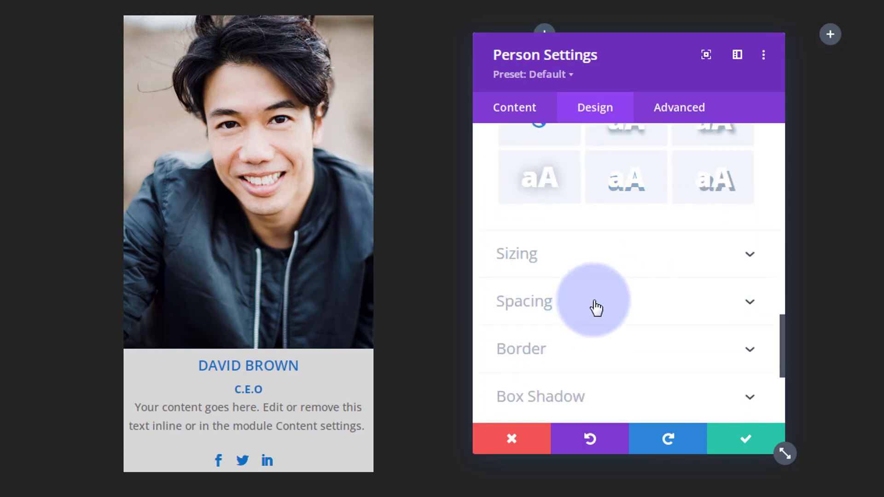
Step: Set 20px padding with top/bottom and left/right linked, then save the card settings
{"action": "left_click", "coordinate": [595, 308]}
{"action": "left_click", "coordinate": [515, 293]}
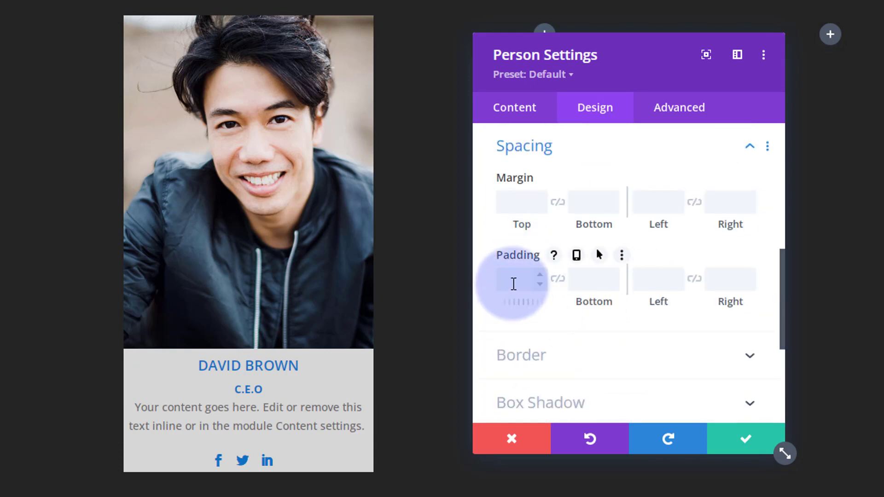
{"action": "type", "text": "20px"}
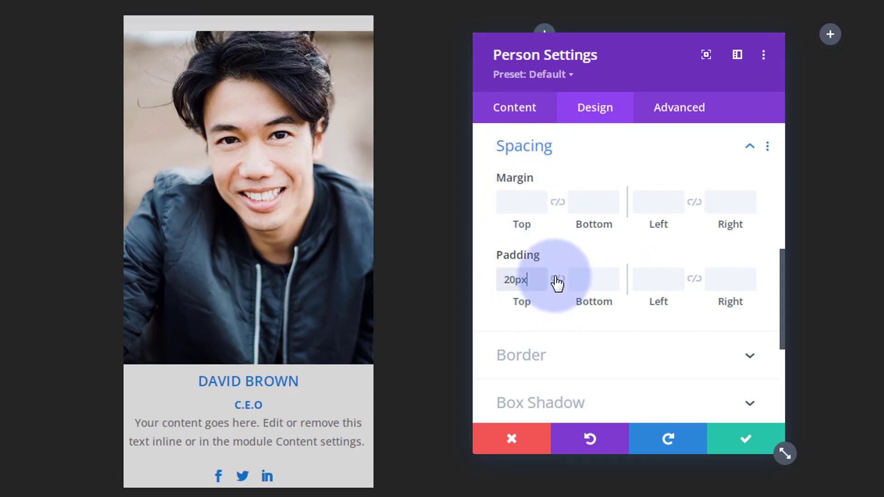
{"action": "left_click", "coordinate": [558, 279]}
{"action": "left_click", "coordinate": [667, 279]}
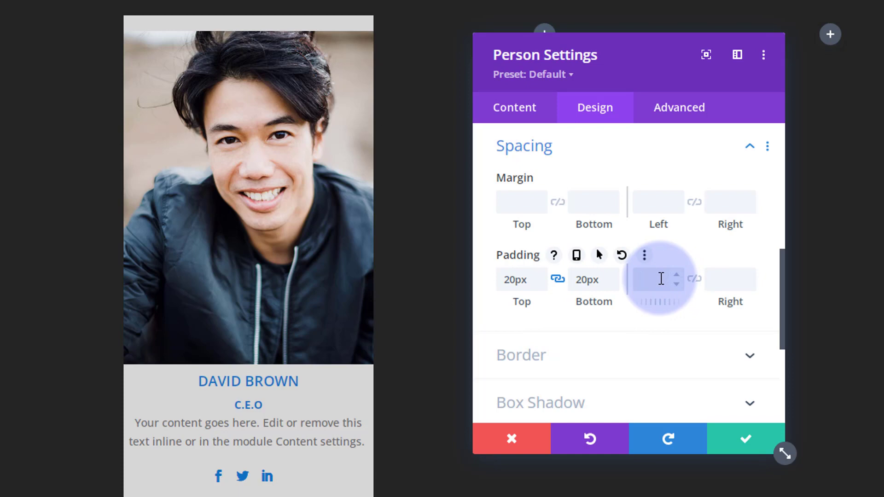
{"action": "type", "text": "20"}
{"action": "left_click", "coordinate": [695, 280]}
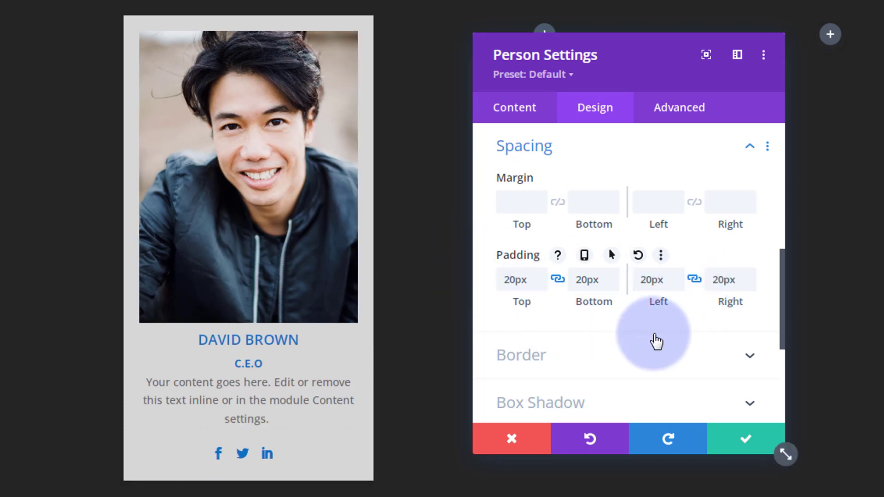
{"action": "left_click", "coordinate": [739, 440]}
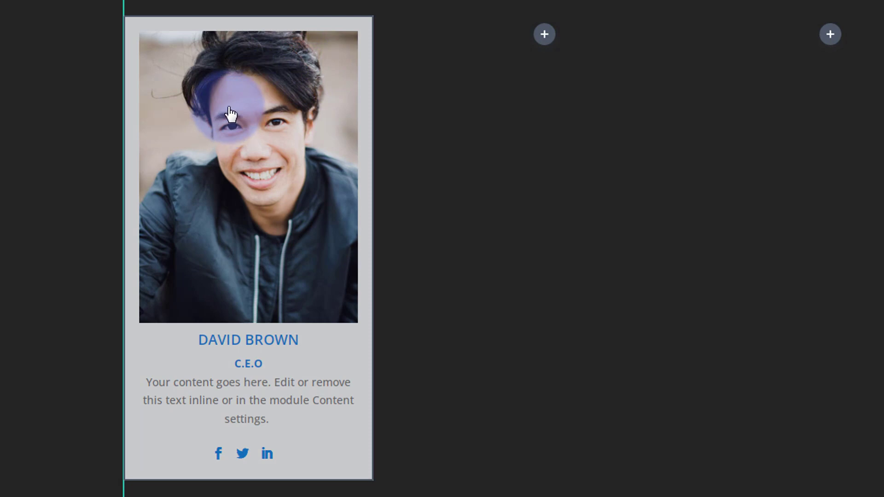
Step: Drag the duplicated Person card into the empty second column
{"action": "mouse_move", "coordinate": [231, 114]}
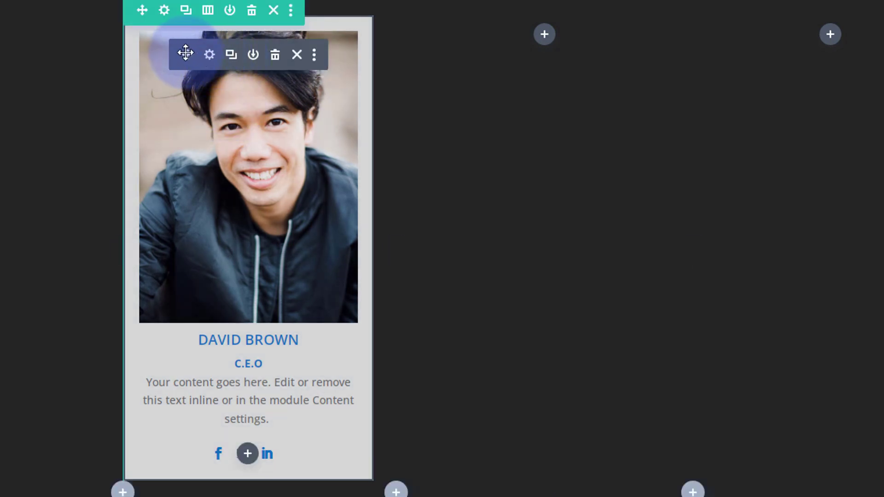
{"action": "left_click_drag", "start_coordinate": [186, 52], "coordinate": [531, 37]}
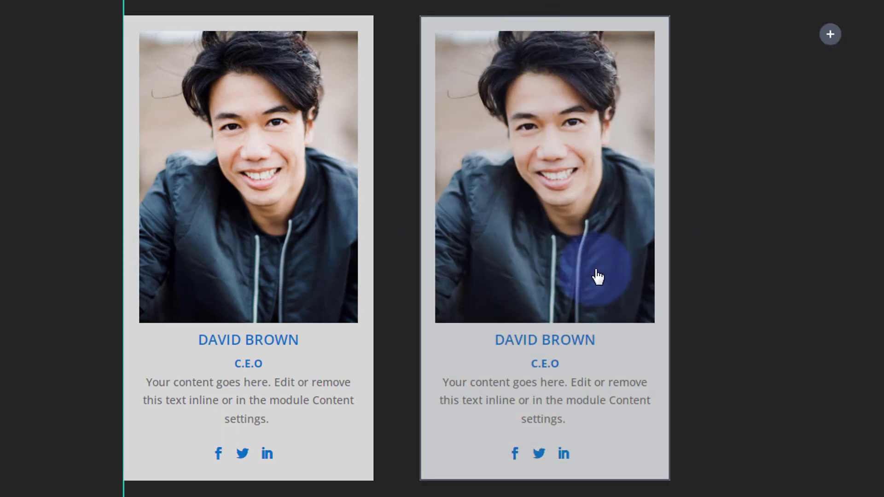
Step: Replace the second card's photo with the red-haired woman's portrait
{"action": "mouse_move", "coordinate": [517, 85]}
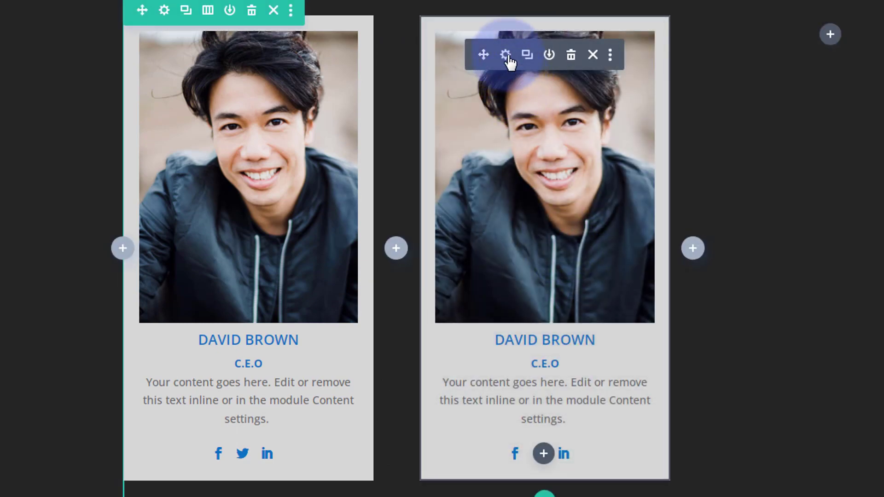
{"action": "left_click", "coordinate": [505, 55]}
{"action": "scroll", "coordinate": [585, 224], "scroll_direction": "down", "scroll_amount": 5}
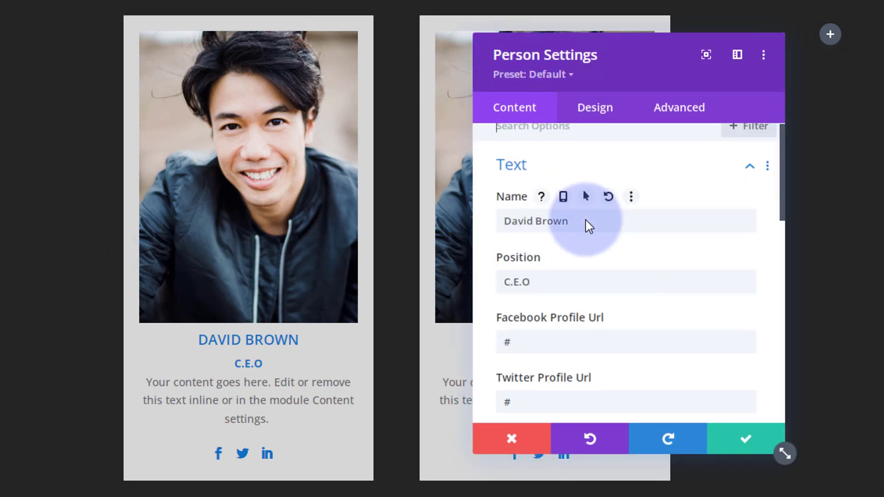
{"action": "scroll", "coordinate": [586, 227], "scroll_direction": "down", "scroll_amount": 7}
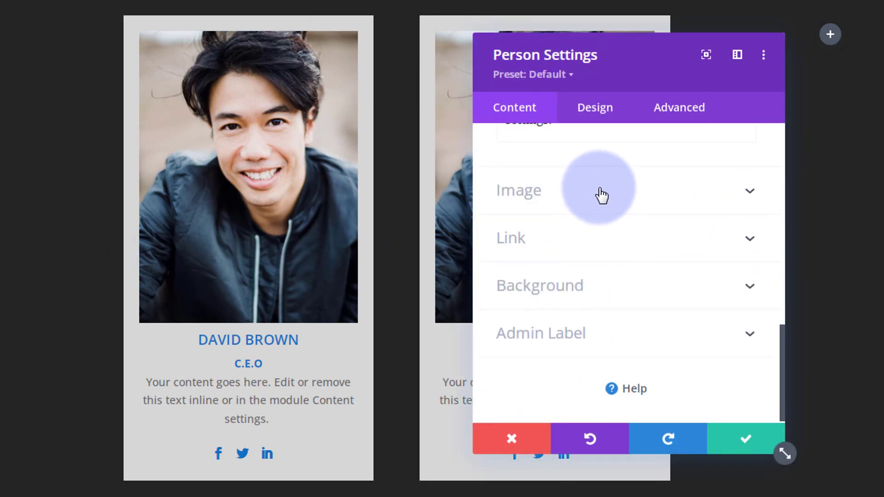
{"action": "left_click", "coordinate": [599, 195]}
{"action": "left_click", "coordinate": [601, 207]}
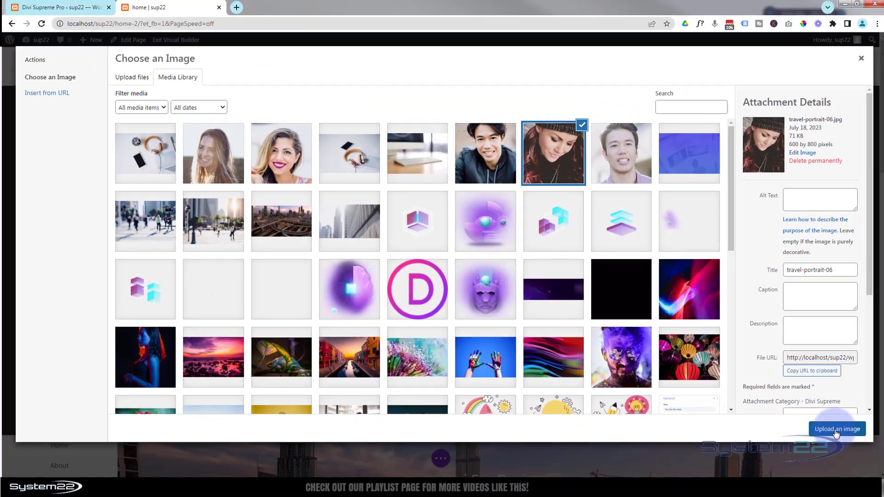
{"action": "left_click", "coordinate": [836, 429]}
{"action": "scroll", "coordinate": [460, 234], "scroll_direction": "up", "scroll_amount": 8}
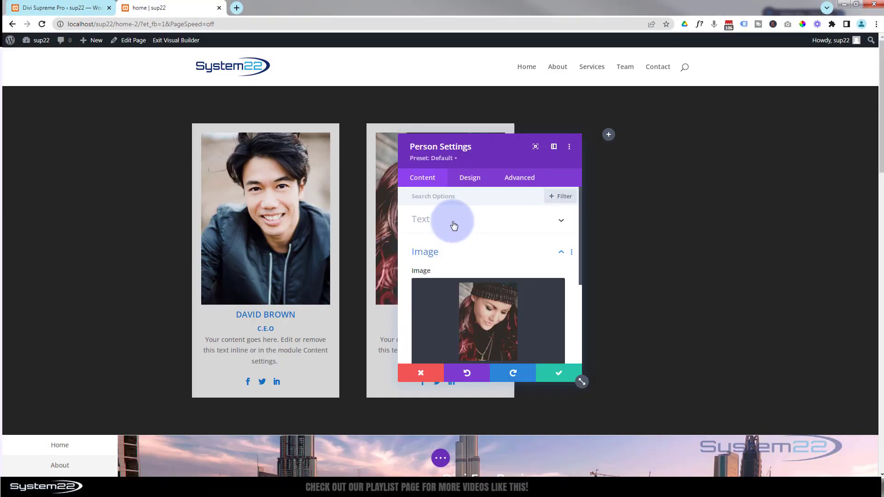
{"action": "left_click", "coordinate": [453, 224]}
{"action": "left_click", "coordinate": [436, 255]}
{"action": "triple_click", "coordinate": [435, 252]}
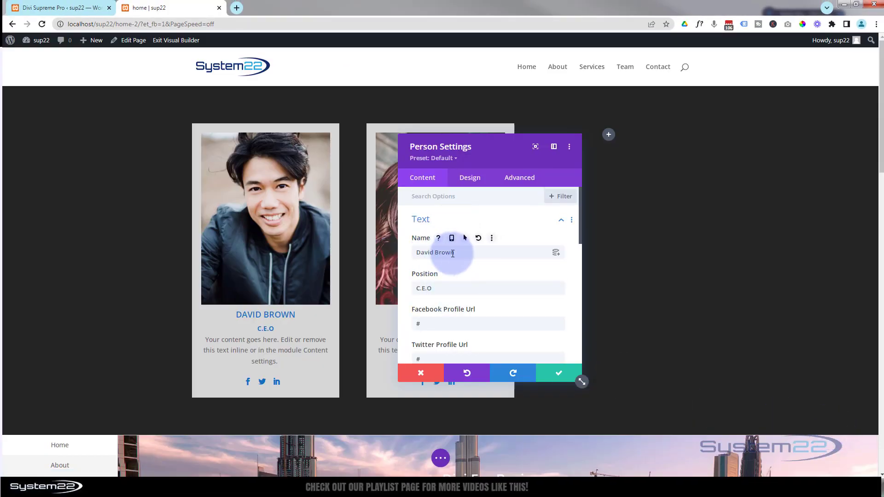
{"action": "left_click", "coordinate": [581, 374]}
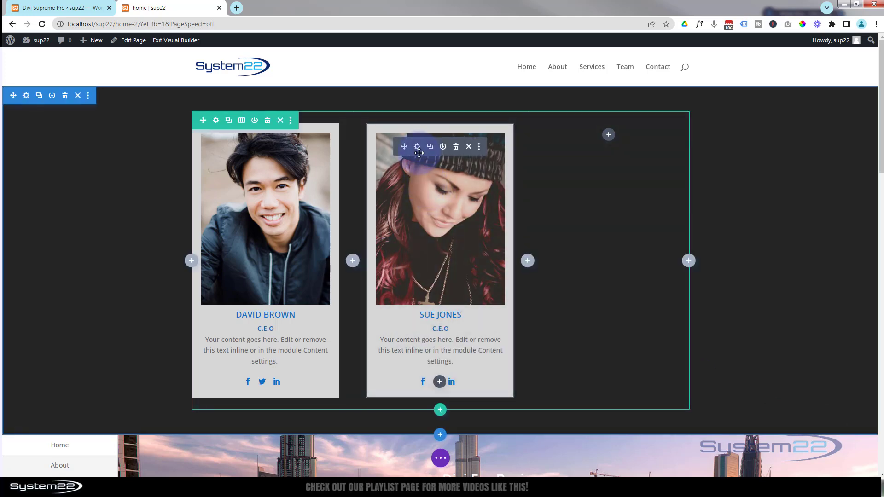
Step: Duplicate the middle team card and move the copy into the empty third column
{"action": "left_click", "coordinate": [430, 147]}
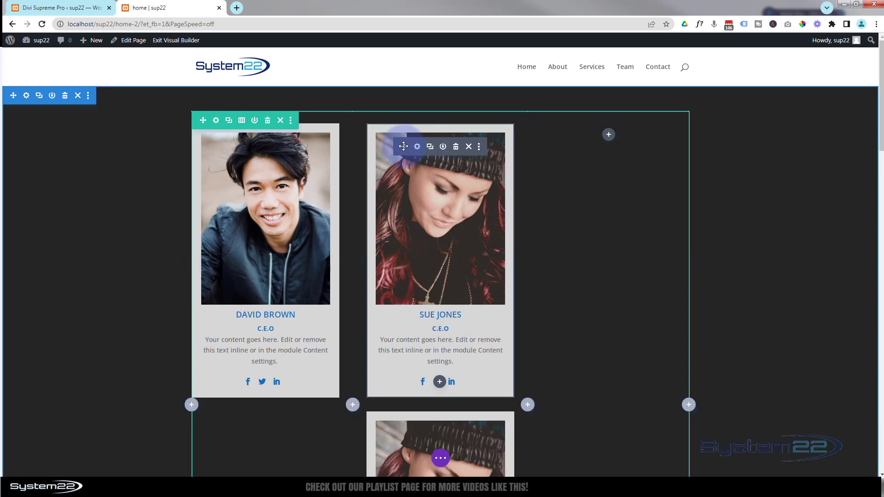
{"action": "left_click_drag", "start_coordinate": [403, 147], "coordinate": [607, 144]}
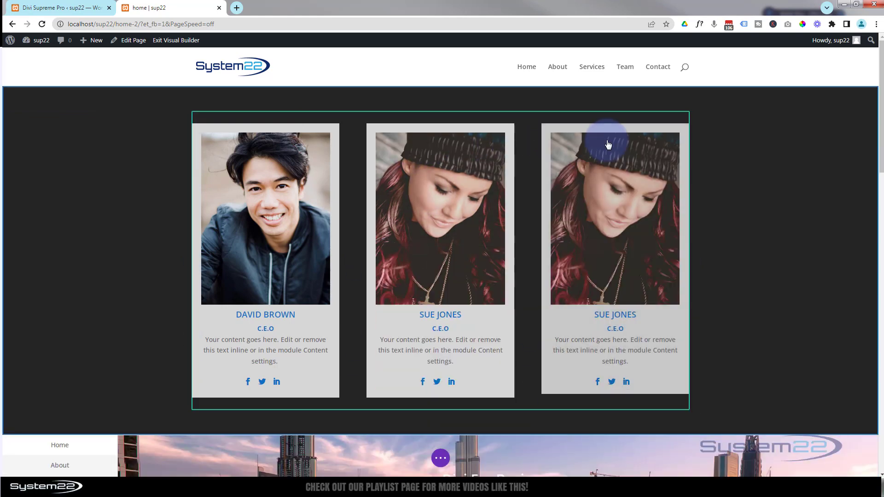
{"action": "left_click", "coordinate": [592, 147]}
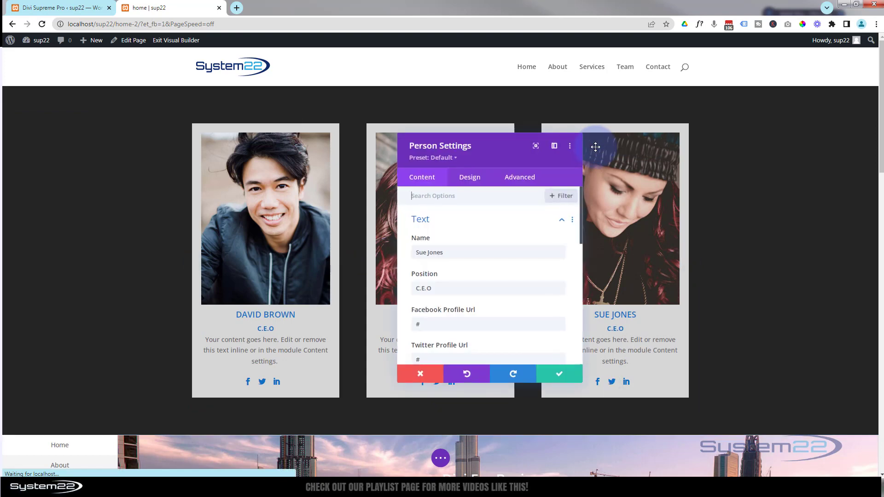
Step: Give the third card the lavender-shirt man's photo and his own name, then save it
{"action": "left_click_drag", "start_coordinate": [449, 252], "coordinate": [396, 252]}
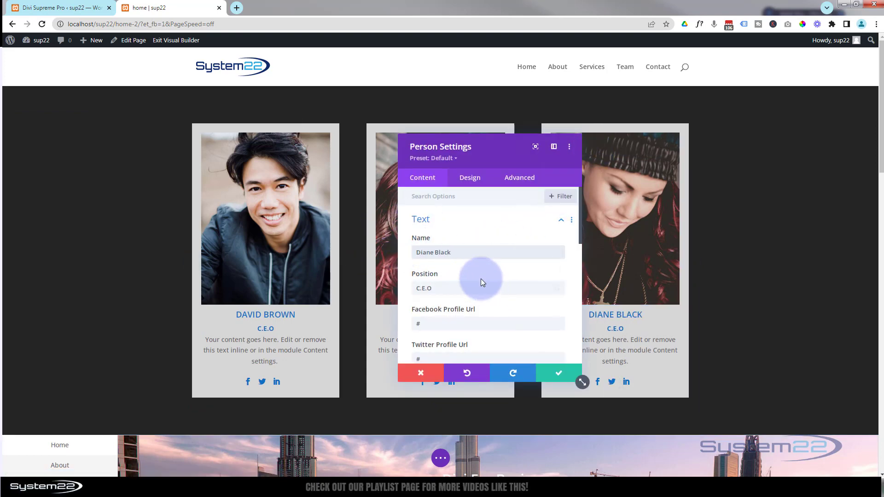
{"action": "scroll", "coordinate": [480, 278], "scroll_direction": "down", "scroll_amount": 10}
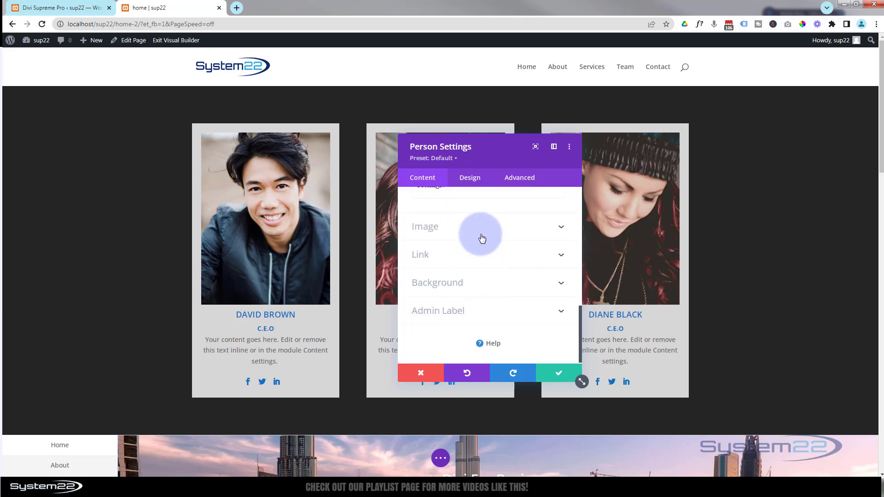
{"action": "left_click", "coordinate": [481, 233]}
{"action": "left_click", "coordinate": [491, 279]}
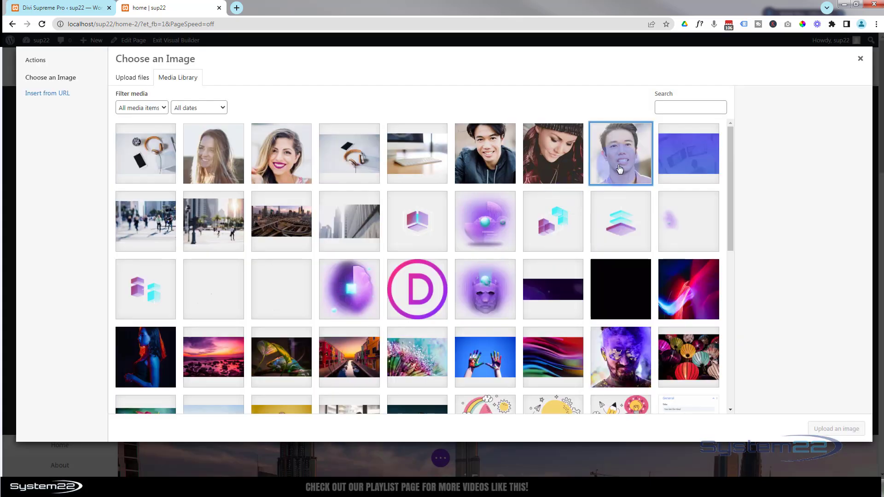
{"action": "left_click", "coordinate": [620, 169]}
{"action": "left_click", "coordinate": [837, 428]}
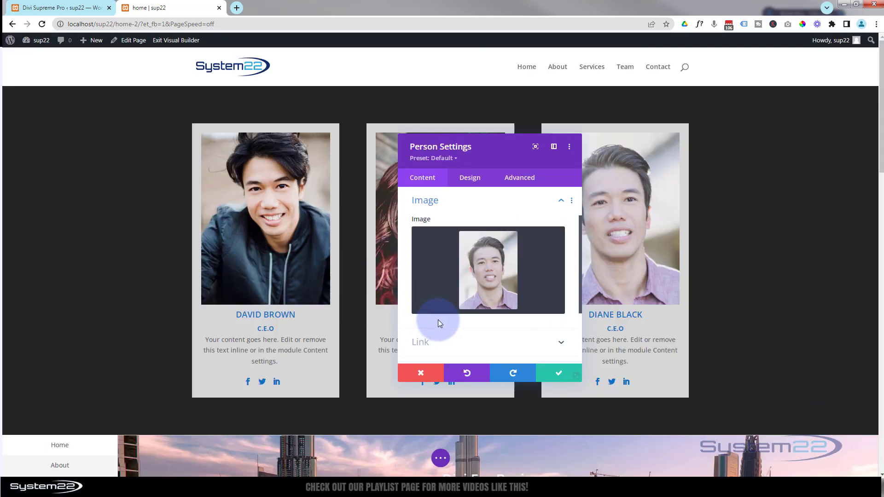
{"action": "scroll", "coordinate": [445, 221], "scroll_direction": "up", "scroll_amount": 2}
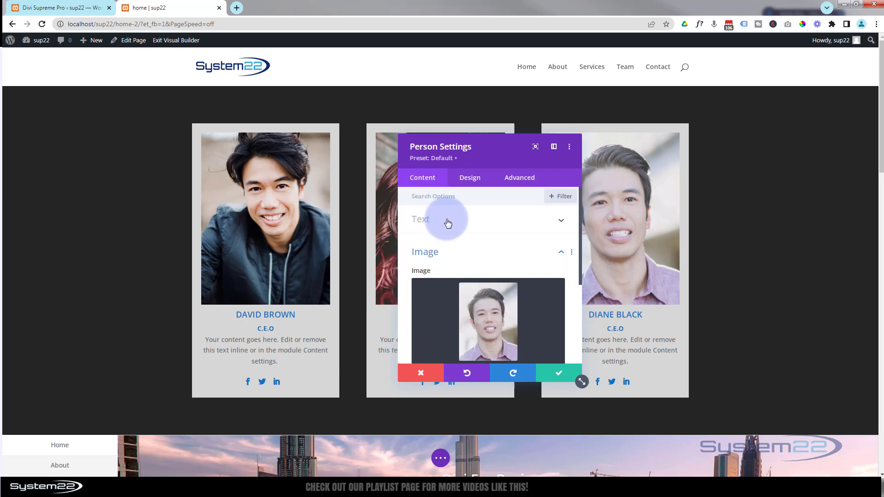
{"action": "left_click", "coordinate": [448, 223]}
{"action": "left_click_drag", "start_coordinate": [433, 252], "coordinate": [420, 253]}
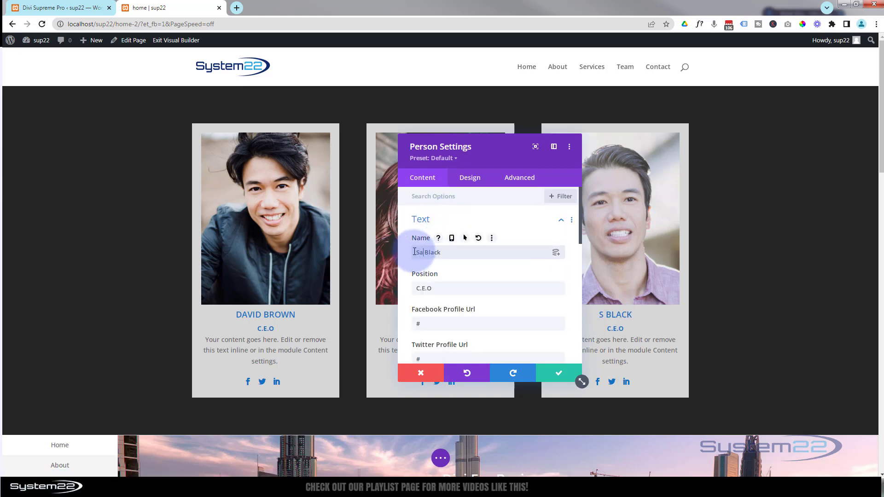
{"action": "left_click", "coordinate": [555, 375]}
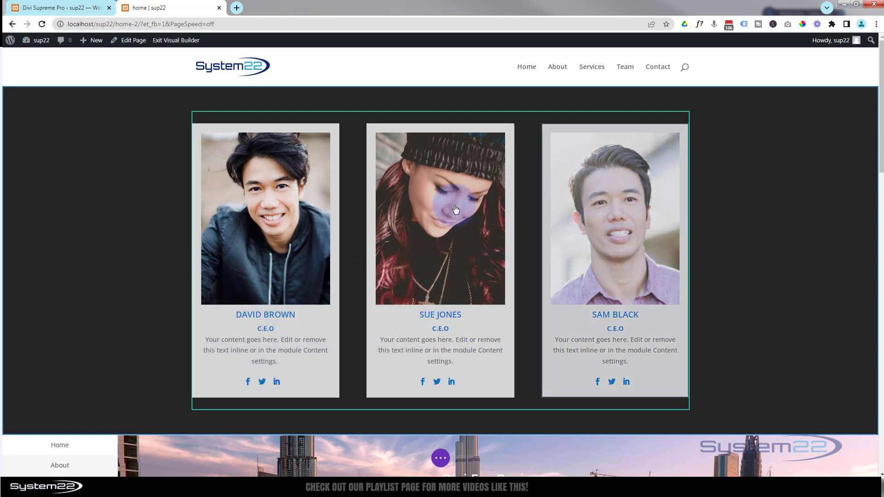
{"action": "left_click", "coordinate": [52, 8]}
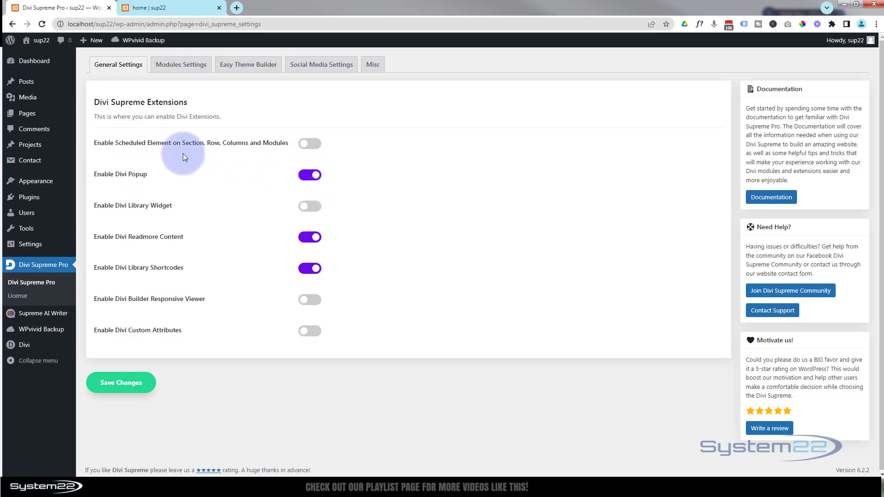
{"action": "left_click", "coordinate": [164, 7]}
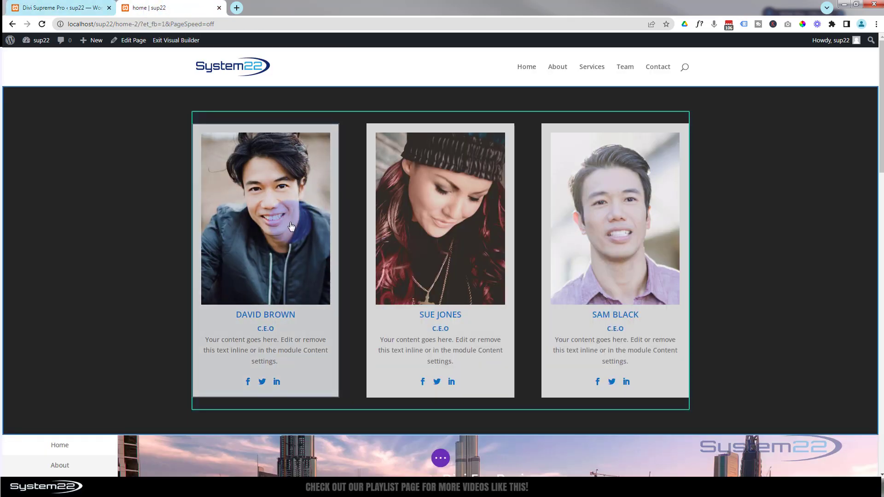
{"action": "mouse_move", "coordinate": [278, 219]}
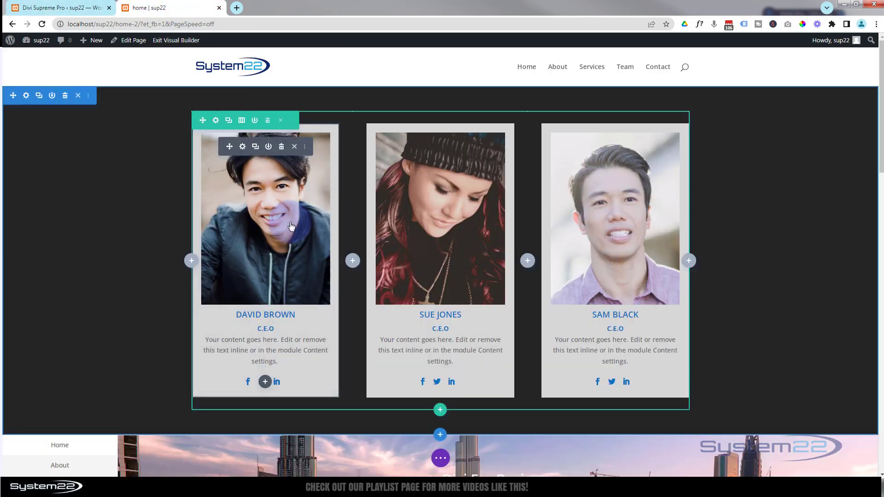
Step: Show the first Person card's Advanced Visibility settings down to the Use Popup option
{"action": "left_click", "coordinate": [243, 148]}
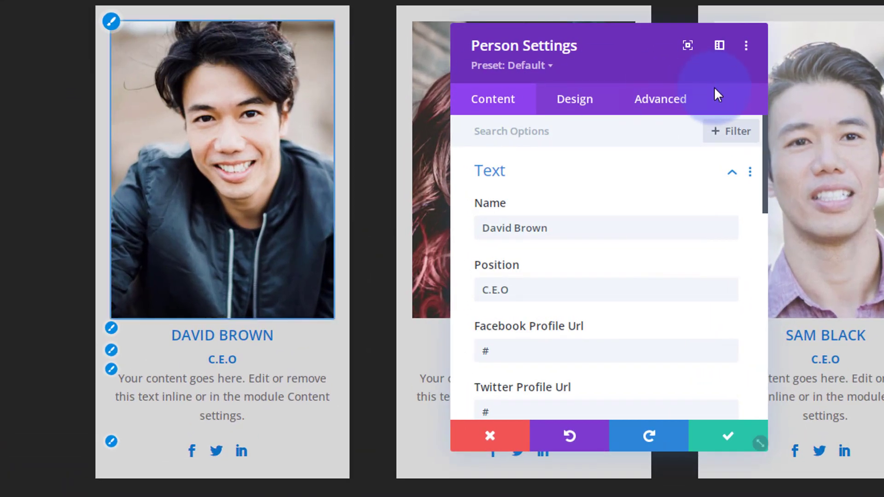
{"action": "left_click", "coordinate": [520, 179]}
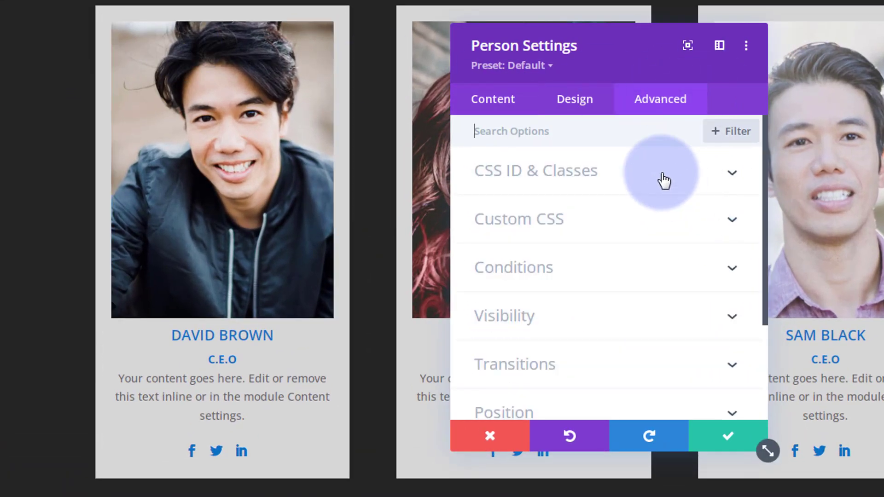
{"action": "scroll", "coordinate": [663, 181], "scroll_direction": "down", "scroll_amount": 3}
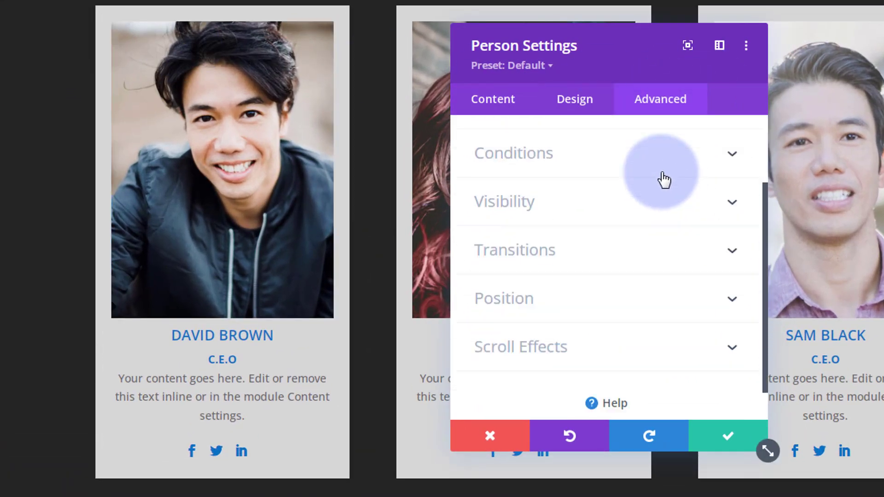
{"action": "left_click", "coordinate": [608, 189]}
{"action": "scroll", "coordinate": [610, 186], "scroll_direction": "down", "scroll_amount": 4}
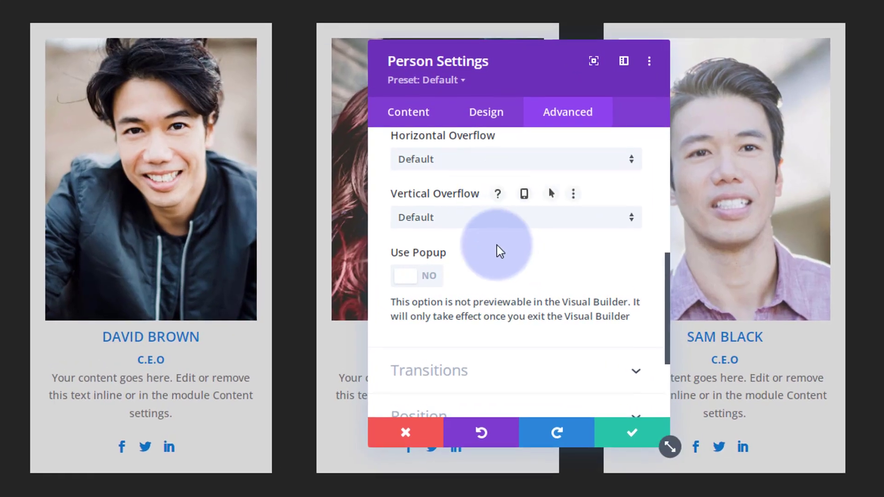
{"action": "left_click", "coordinate": [429, 278]}
{"action": "scroll", "coordinate": [566, 259], "scroll_direction": "down", "scroll_amount": 3}
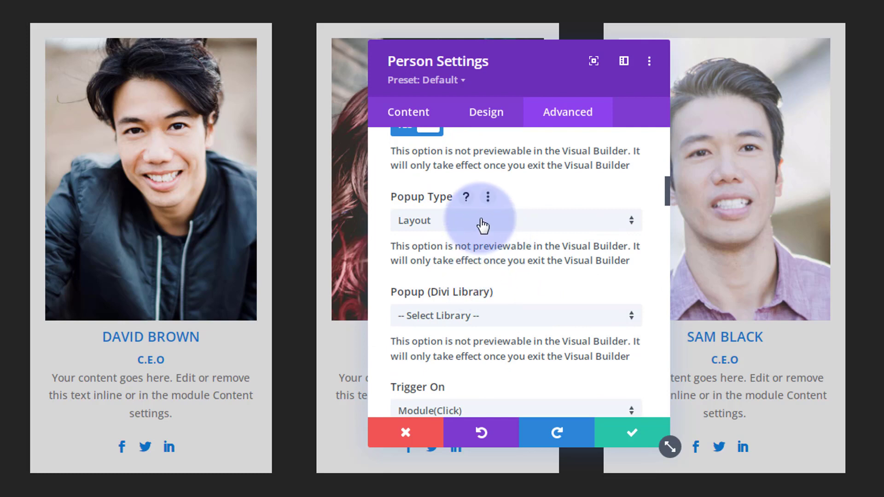
{"action": "left_click", "coordinate": [482, 225]}
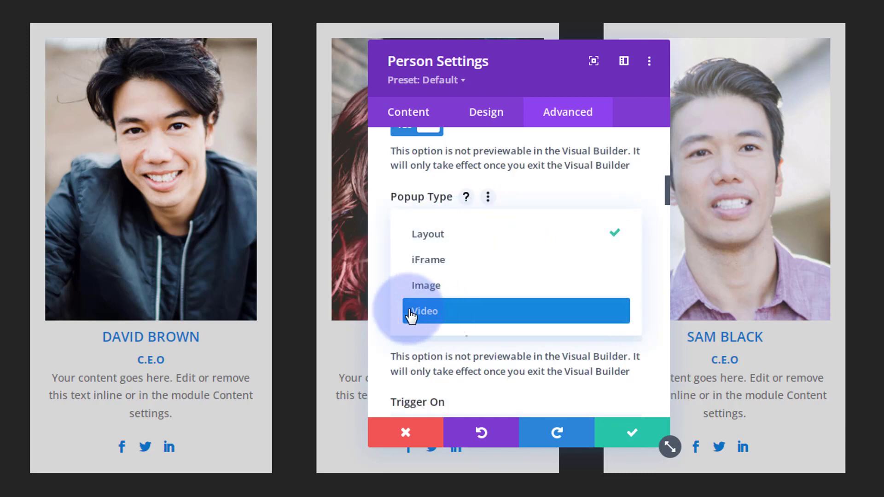
{"action": "left_click", "coordinate": [433, 317]}
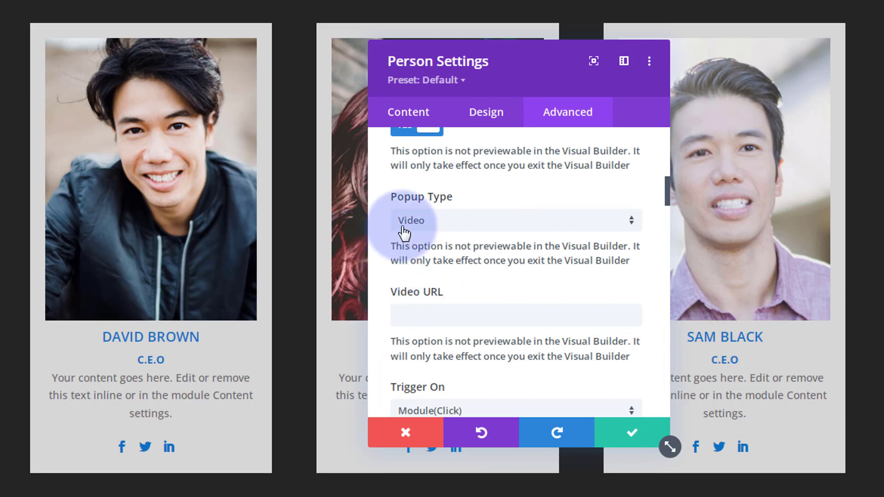
{"action": "scroll", "coordinate": [470, 289], "scroll_direction": "down", "scroll_amount": 2}
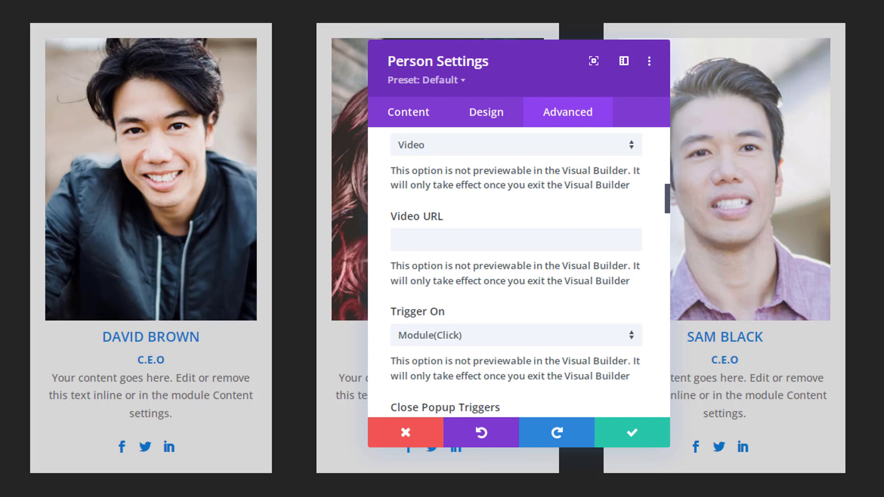
{"action": "left_click", "coordinate": [407, 237]}
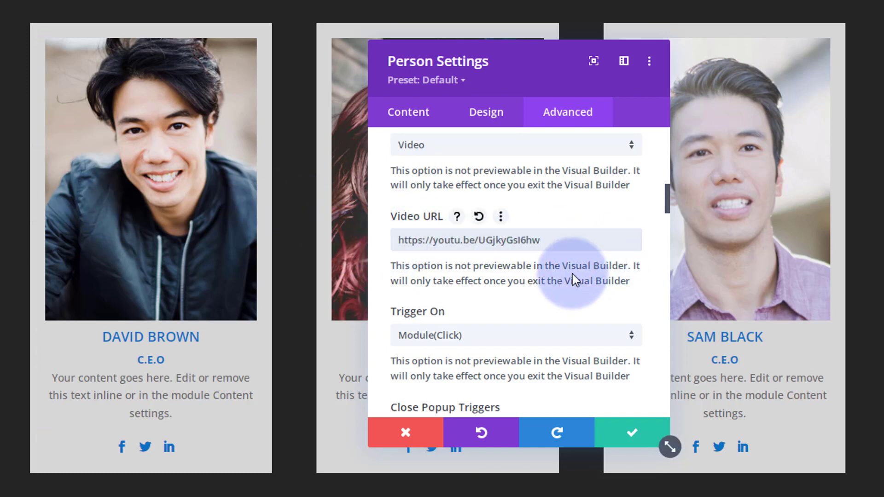
{"action": "scroll", "coordinate": [572, 274], "scroll_direction": "down", "scroll_amount": 2}
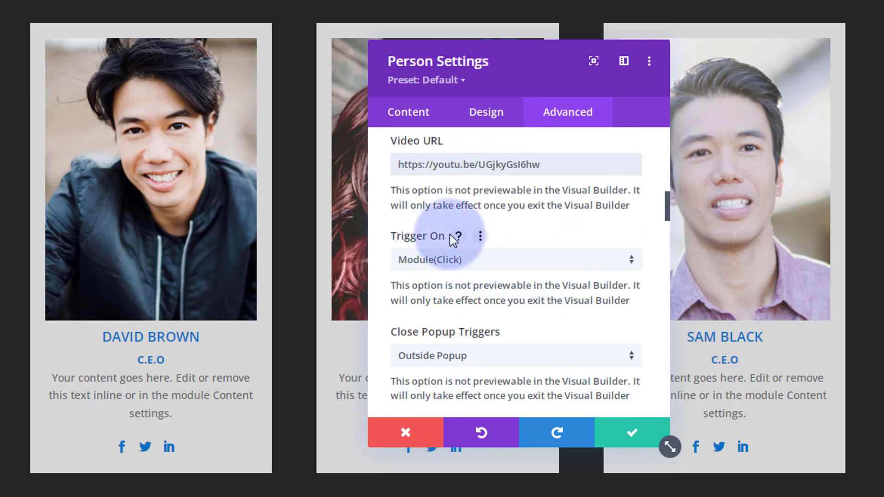
{"action": "left_click", "coordinate": [524, 266]}
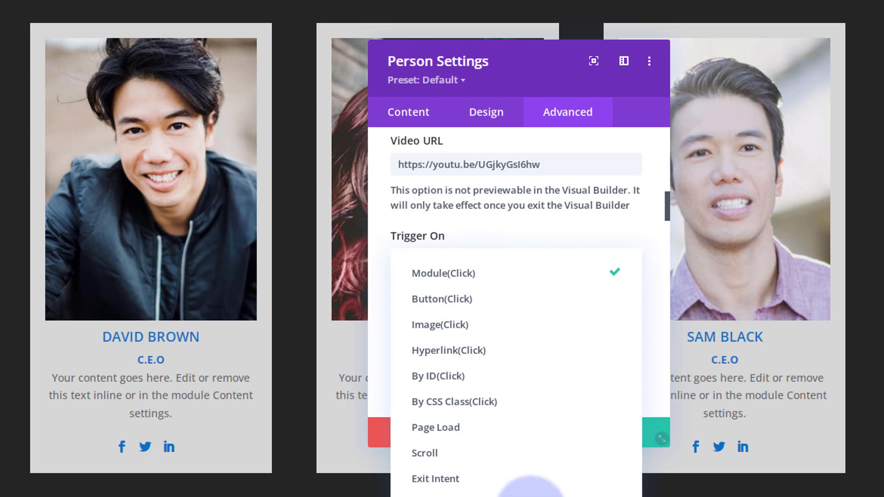
{"action": "left_click", "coordinate": [548, 135]}
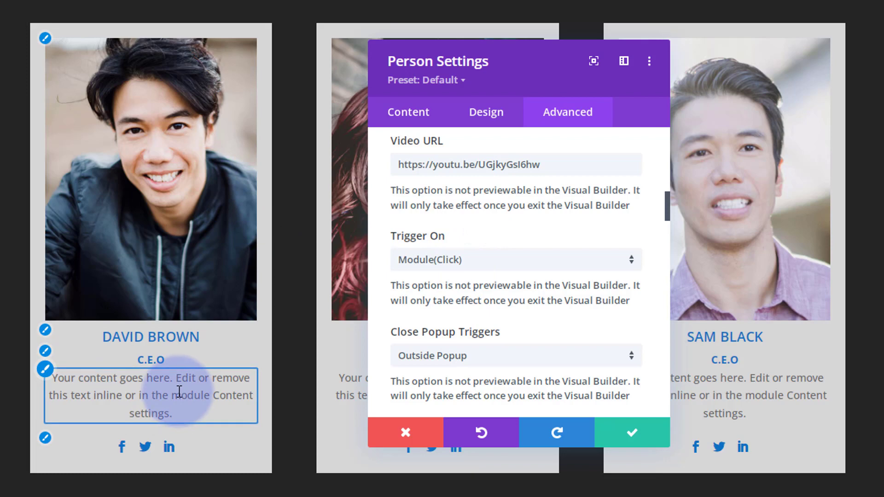
{"action": "scroll", "coordinate": [536, 305], "scroll_direction": "down", "scroll_amount": 3}
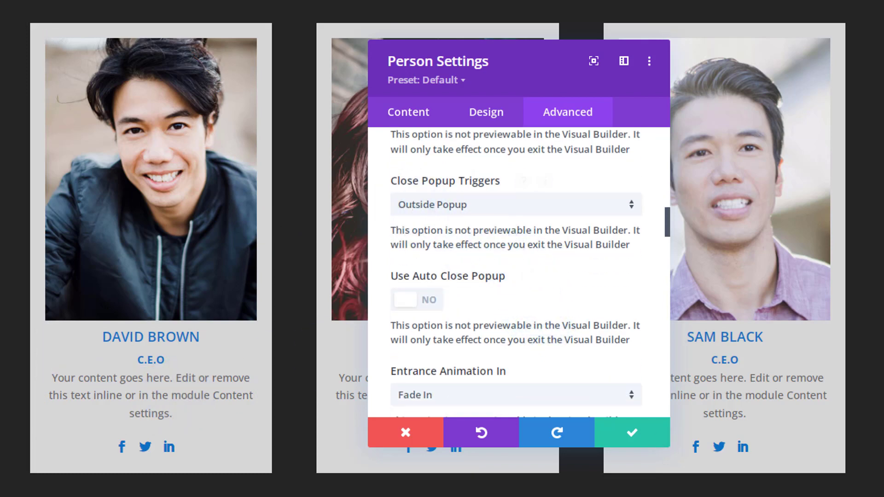
{"action": "left_click", "coordinate": [553, 210]}
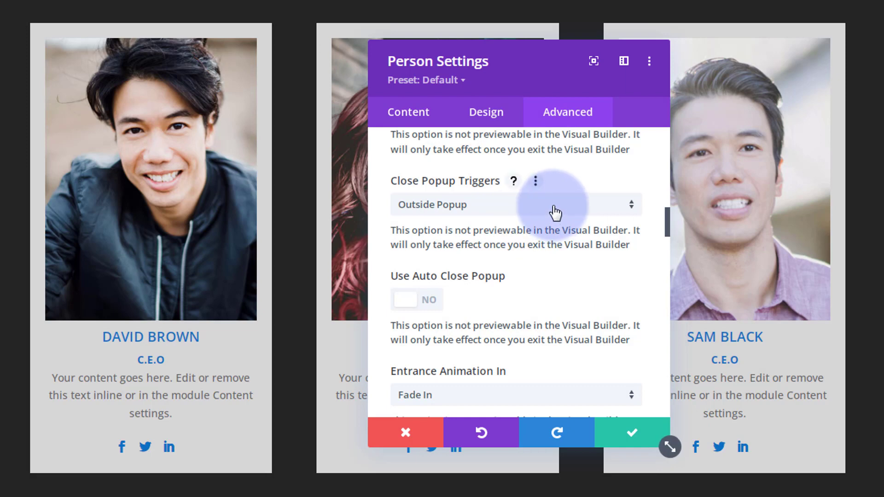
{"action": "left_click", "coordinate": [555, 213]}
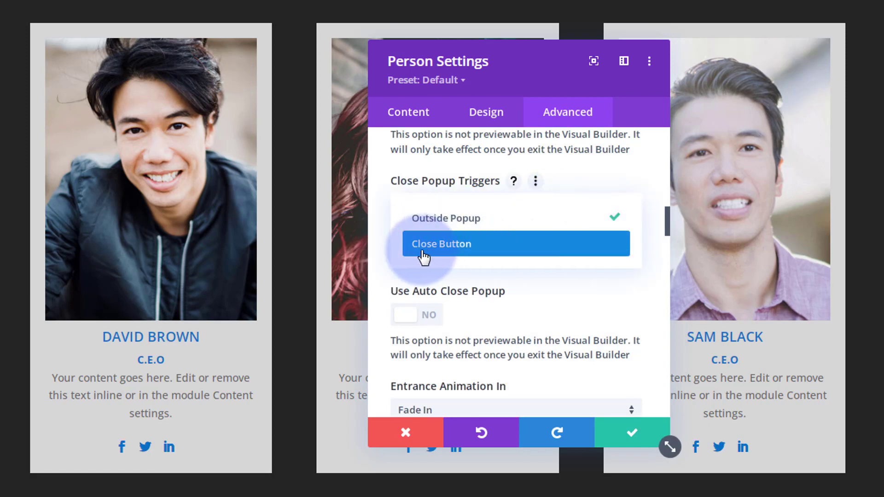
{"action": "left_click", "coordinate": [382, 230]}
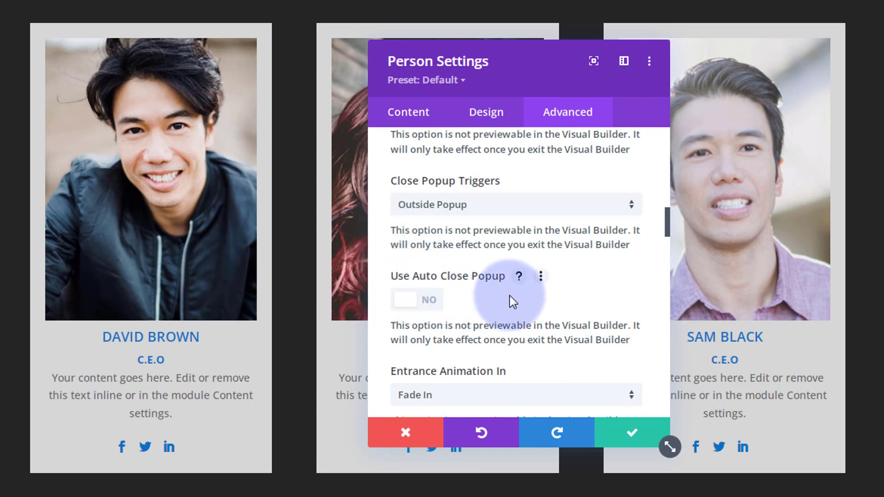
{"action": "scroll", "coordinate": [509, 296], "scroll_direction": "down", "scroll_amount": 2}
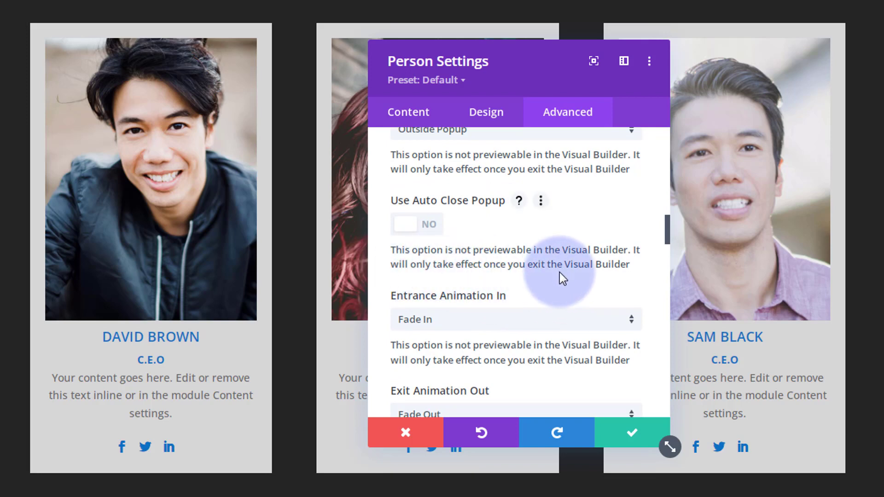
{"action": "scroll", "coordinate": [559, 272], "scroll_direction": "down", "scroll_amount": 2}
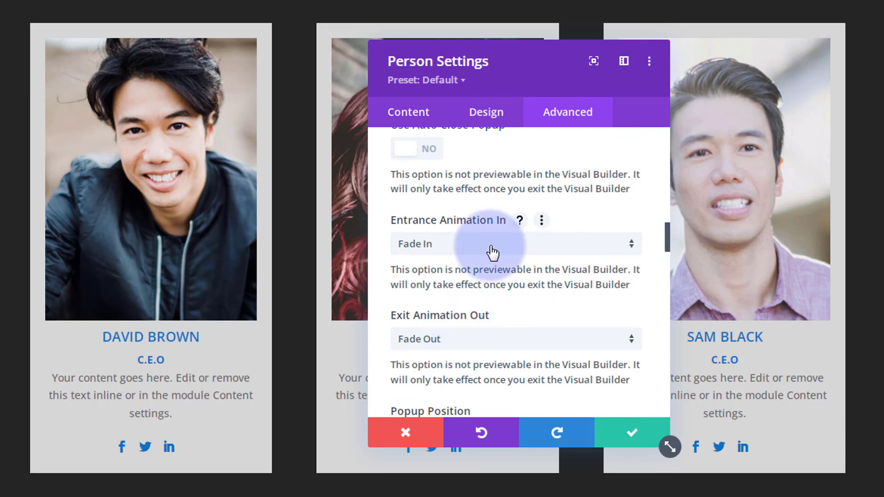
{"action": "left_click", "coordinate": [492, 251]}
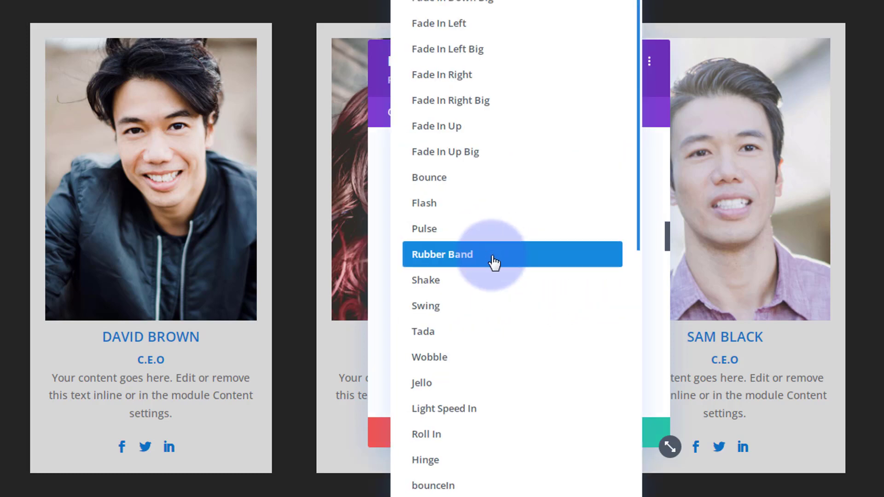
{"action": "left_click", "coordinate": [381, 223]}
{"action": "scroll", "coordinate": [530, 253], "scroll_direction": "down", "scroll_amount": 6}
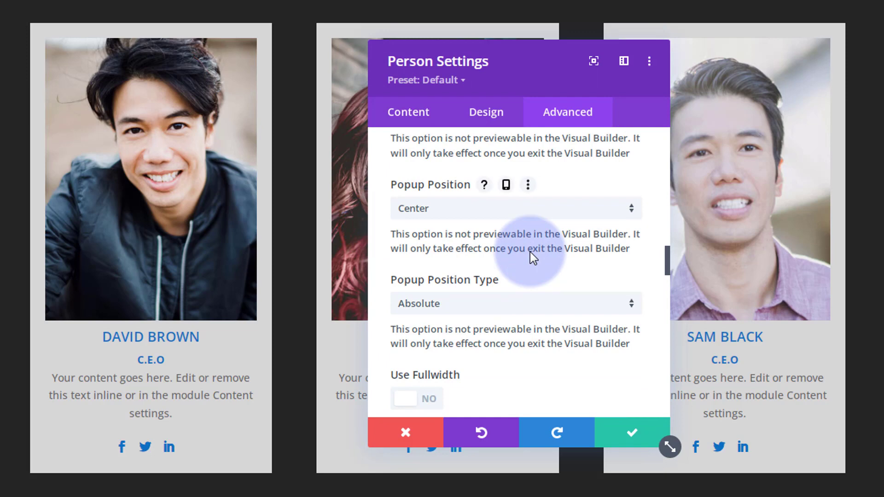
{"action": "scroll", "coordinate": [529, 252], "scroll_direction": "down", "scroll_amount": 2}
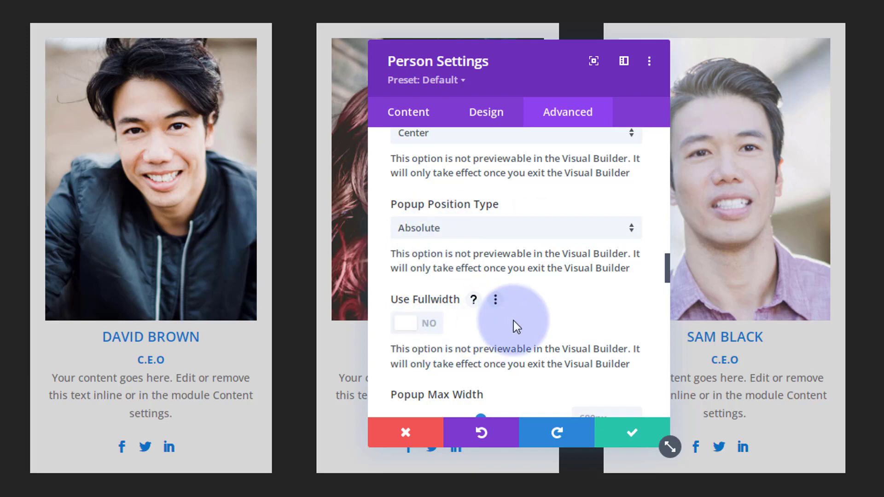
{"action": "scroll", "coordinate": [512, 320], "scroll_direction": "down", "scroll_amount": 3}
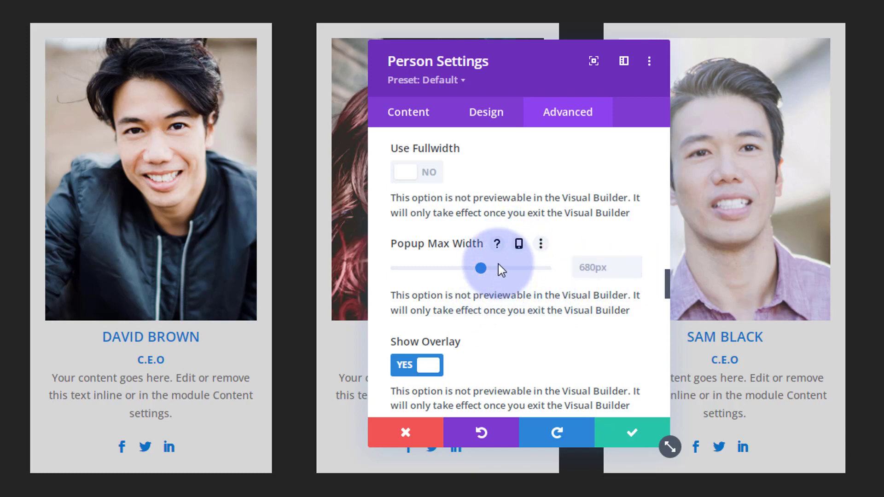
Step: Keep the popup's Close Button Placement set to Inside
{"action": "left_click", "coordinate": [519, 246]}
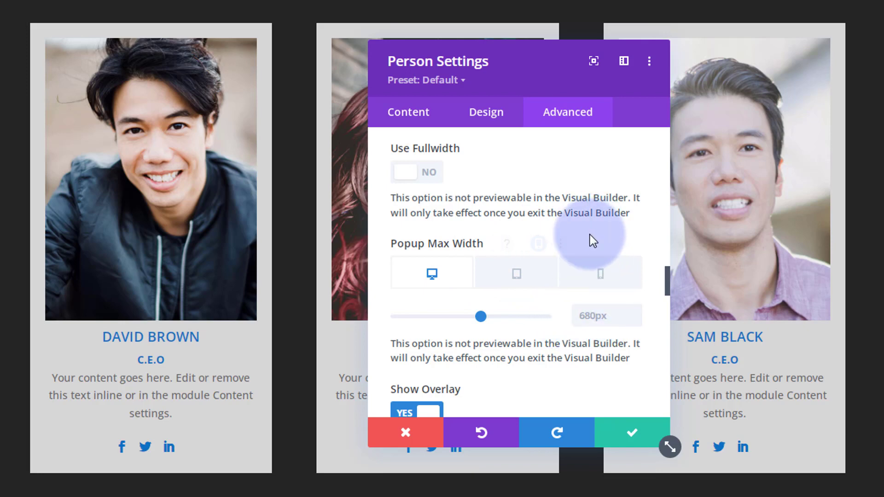
{"action": "scroll", "coordinate": [583, 233], "scroll_direction": "down", "scroll_amount": 3}
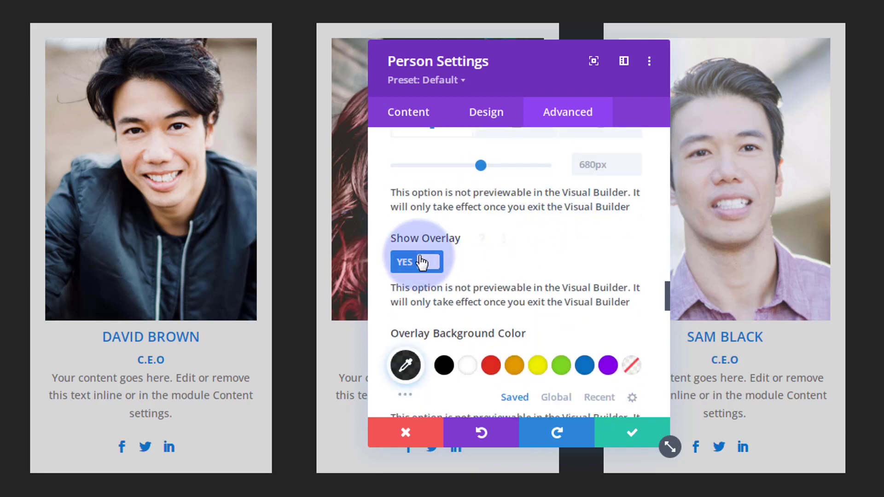
{"action": "scroll", "coordinate": [505, 331], "scroll_direction": "down", "scroll_amount": 1}
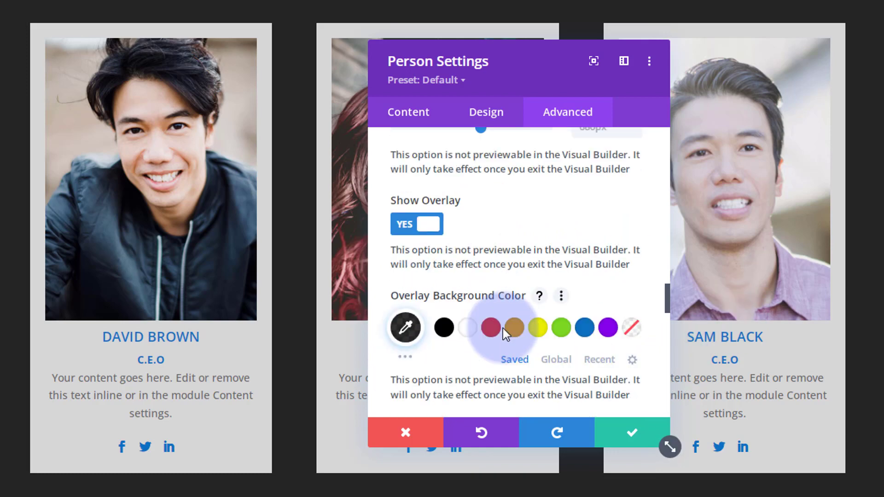
{"action": "scroll", "coordinate": [502, 328], "scroll_direction": "down", "scroll_amount": 2}
{"action": "scroll", "coordinate": [503, 328], "scroll_direction": "down", "scroll_amount": 2}
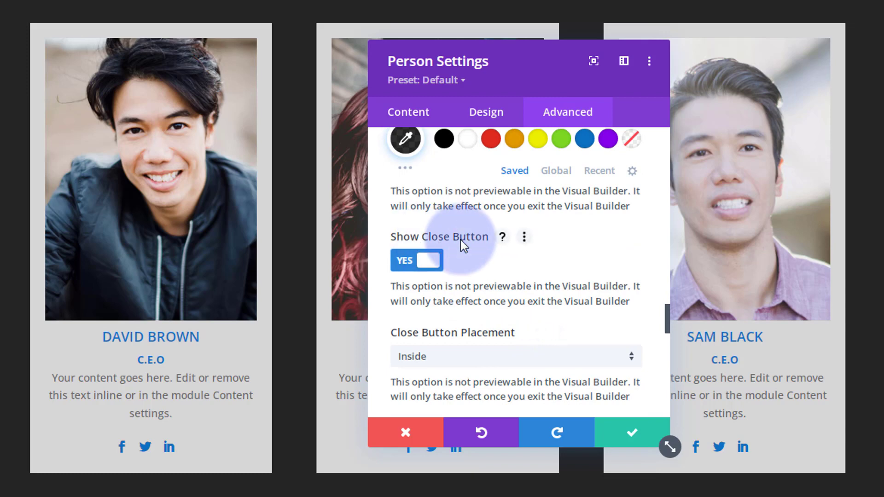
{"action": "left_click", "coordinate": [453, 359]}
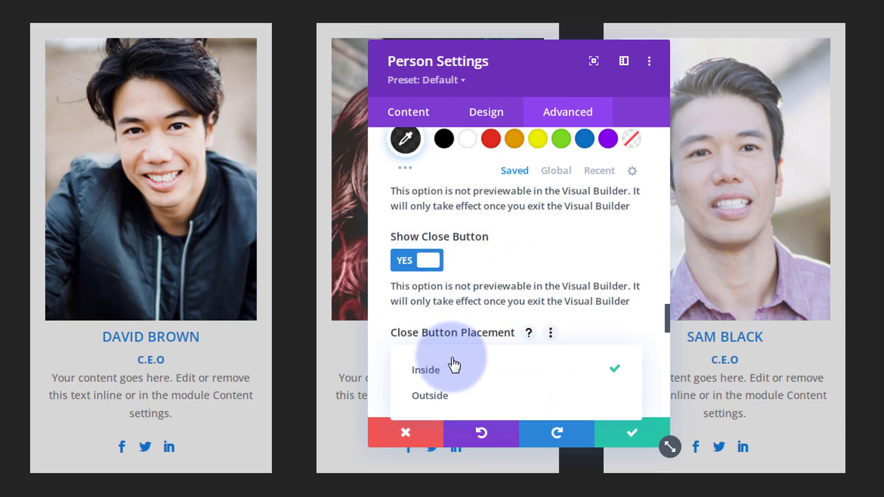
{"action": "left_click", "coordinate": [584, 322]}
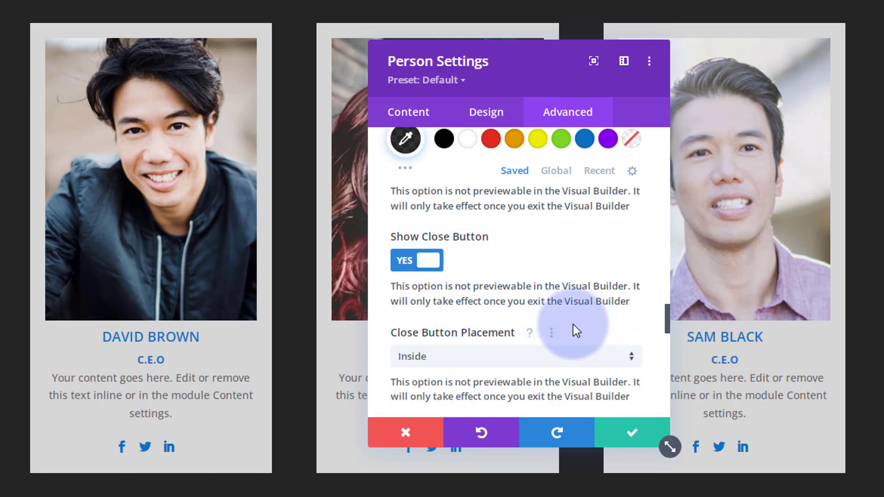
Step: Set the Close Button Icon Color to white and save the popup settings
{"action": "scroll", "coordinate": [573, 324], "scroll_direction": "down", "scroll_amount": 4}
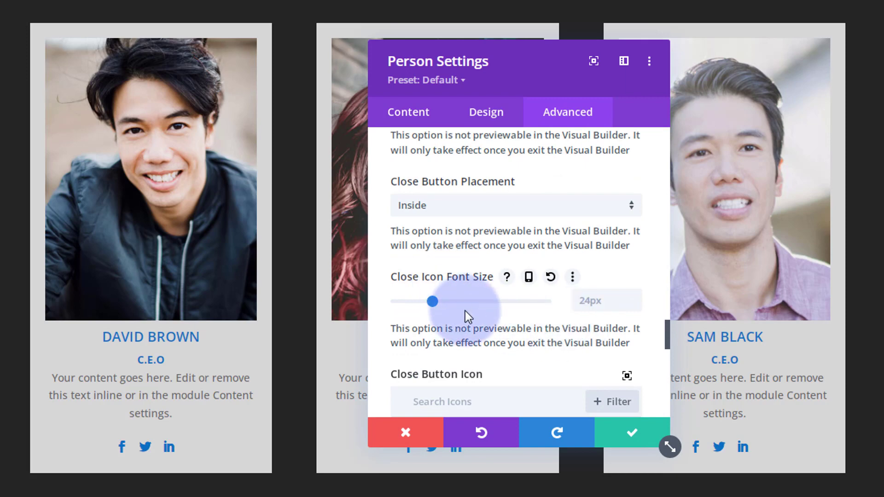
{"action": "scroll", "coordinate": [465, 310], "scroll_direction": "down", "scroll_amount": 2}
{"action": "scroll", "coordinate": [488, 301], "scroll_direction": "down", "scroll_amount": 2}
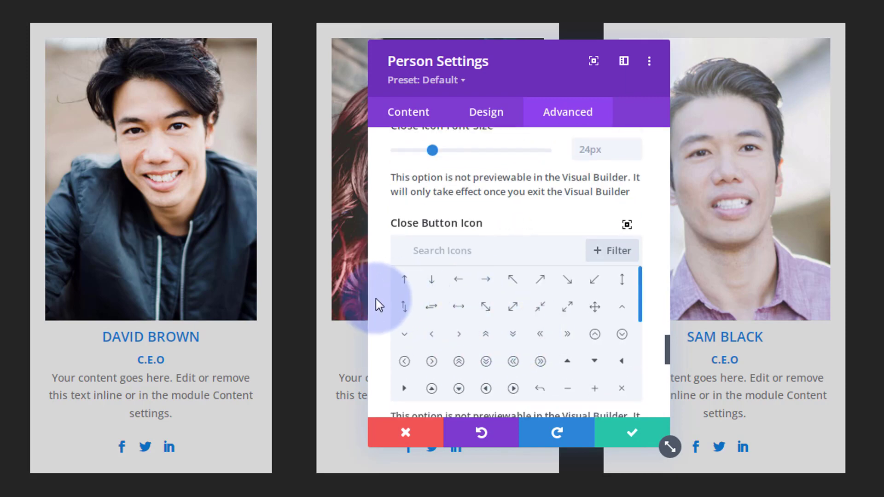
{"action": "scroll", "coordinate": [377, 302], "scroll_direction": "down", "scroll_amount": 4}
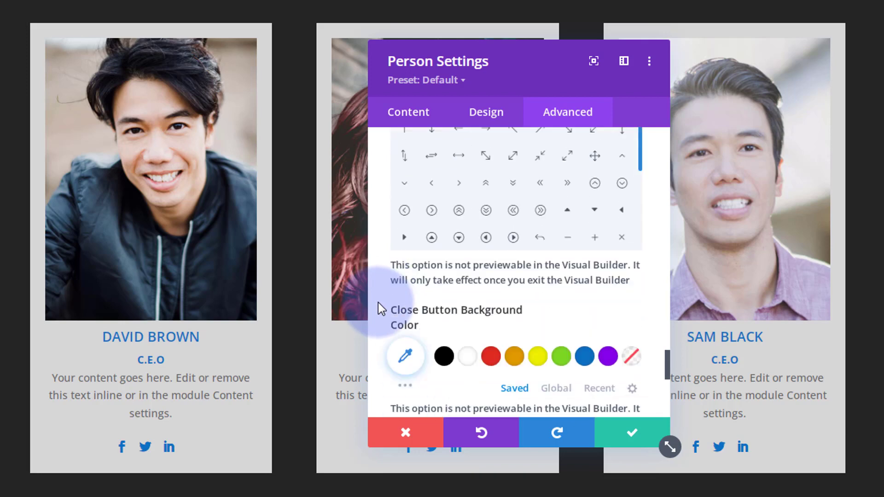
{"action": "scroll", "coordinate": [377, 303], "scroll_direction": "down", "scroll_amount": 2}
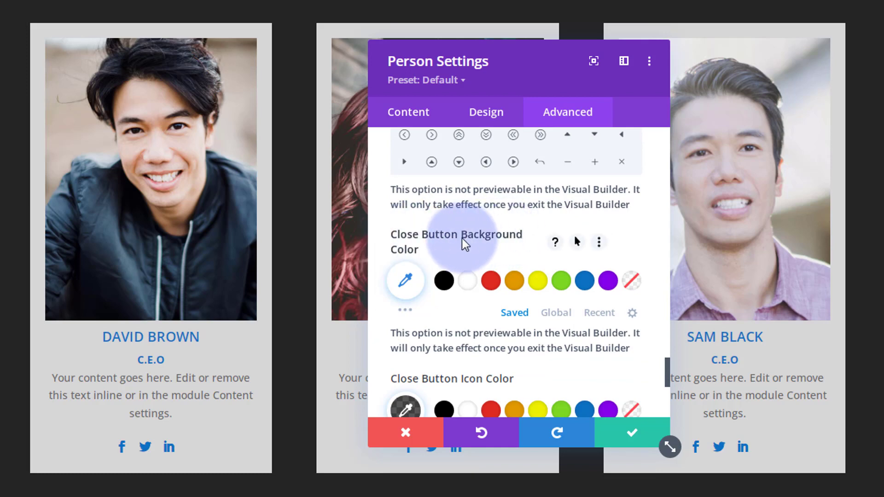
{"action": "scroll", "coordinate": [460, 302], "scroll_direction": "down", "scroll_amount": 2}
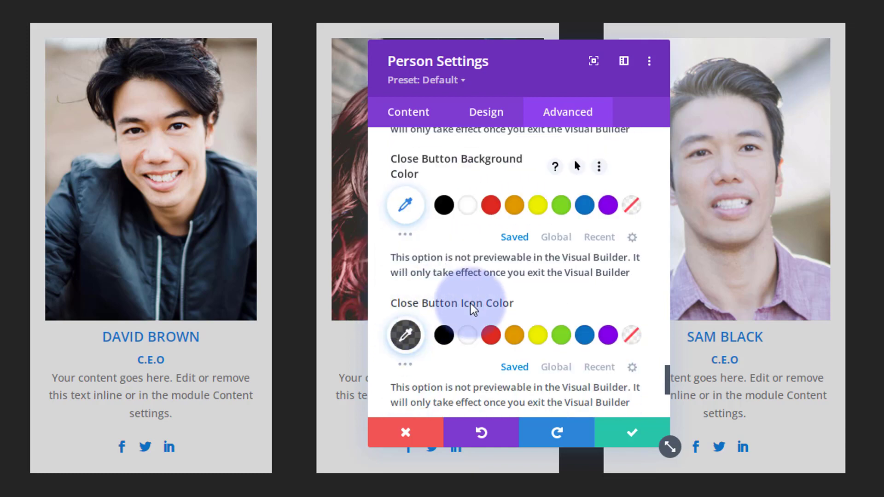
{"action": "left_click", "coordinate": [467, 335]}
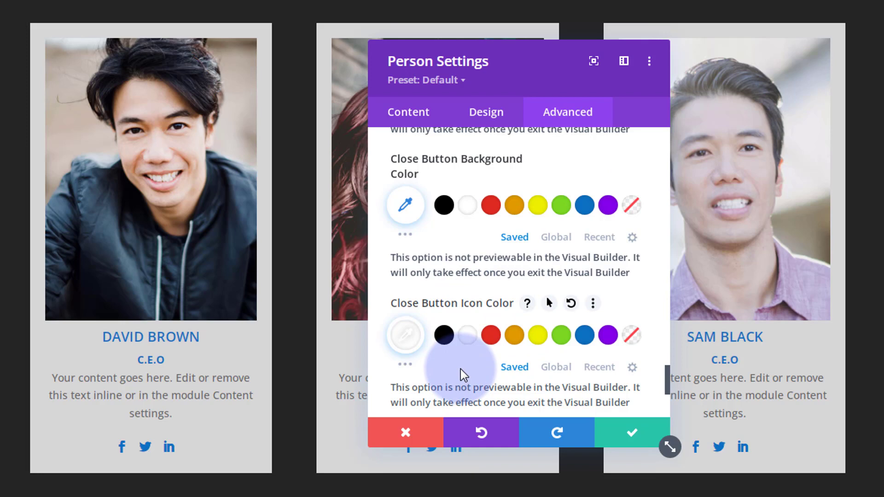
{"action": "scroll", "coordinate": [631, 396], "scroll_direction": "down", "scroll_amount": 2}
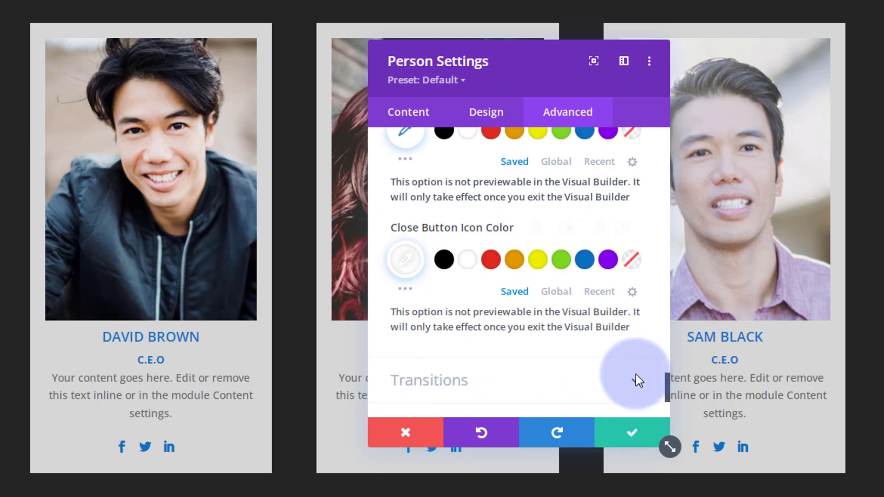
{"action": "scroll", "coordinate": [638, 380], "scroll_direction": "down", "scroll_amount": 3}
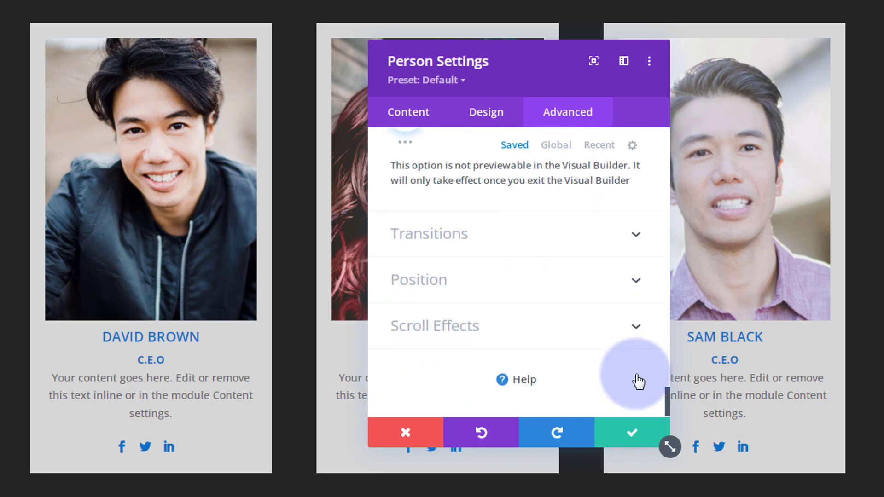
{"action": "left_click", "coordinate": [638, 435]}
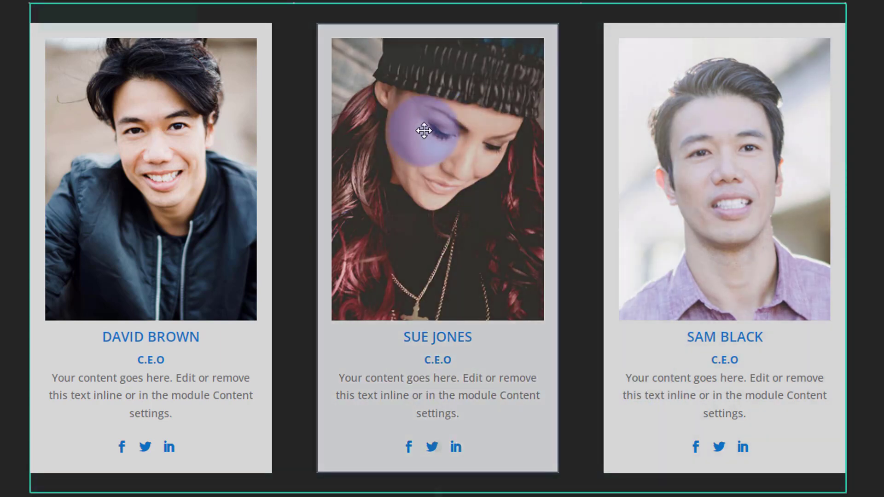
Step: Bring up the middle card's Advanced Visibility settings
{"action": "mouse_move", "coordinate": [371, 62]}
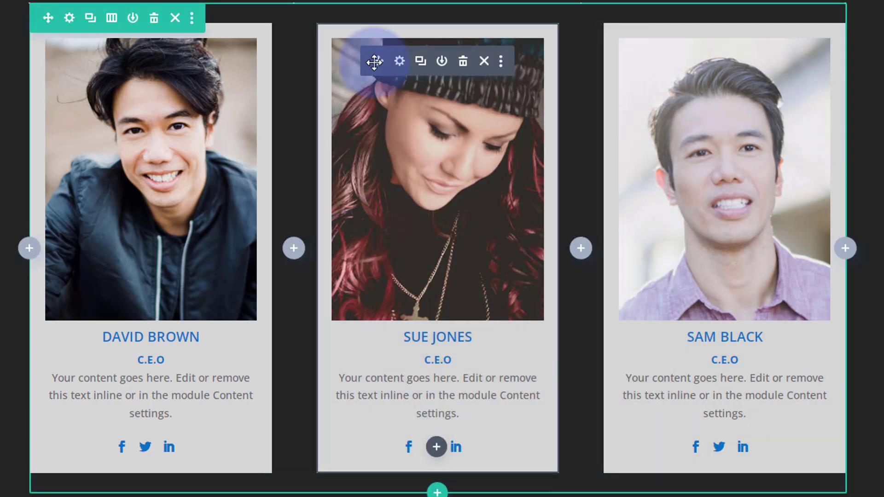
{"action": "left_click", "coordinate": [399, 63]}
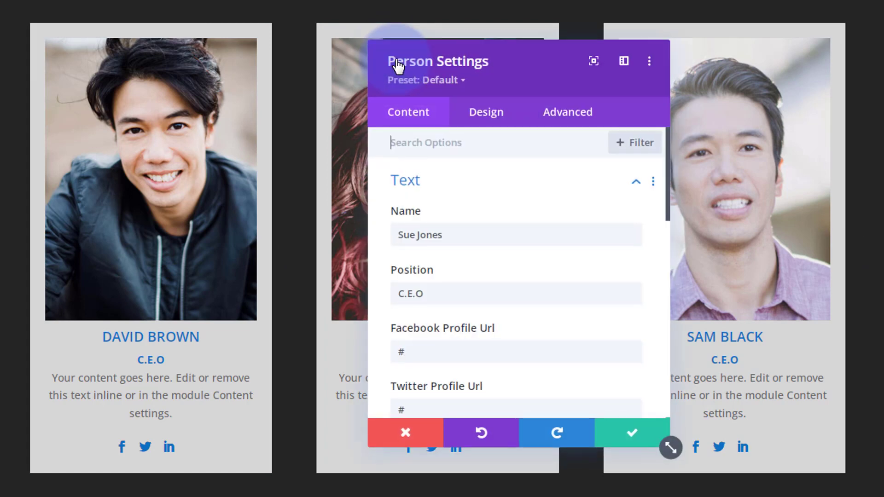
{"action": "left_click", "coordinate": [569, 115]}
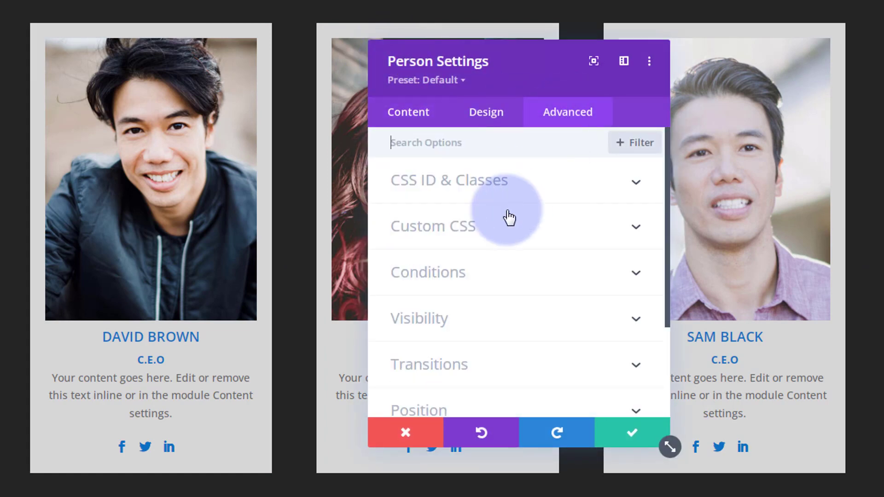
{"action": "left_click", "coordinate": [490, 316]}
{"action": "scroll", "coordinate": [499, 290], "scroll_direction": "down", "scroll_amount": 3}
{"action": "scroll", "coordinate": [500, 277], "scroll_direction": "down", "scroll_amount": 2}
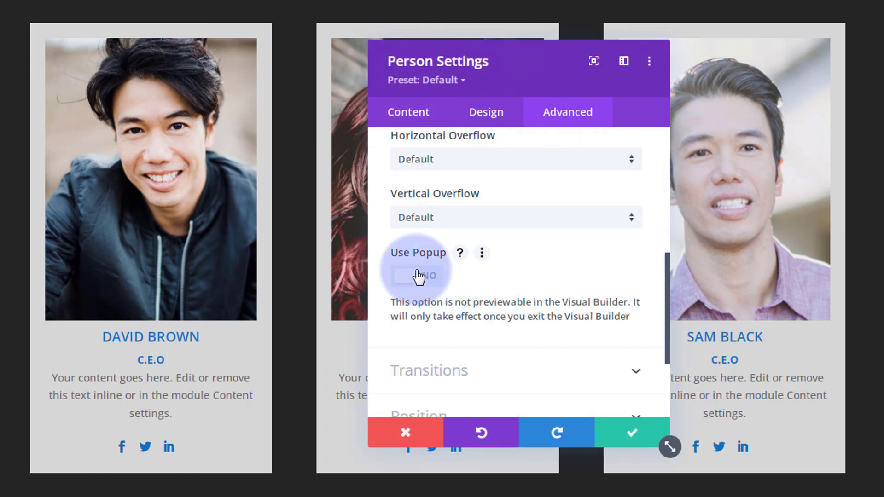
{"action": "left_click", "coordinate": [419, 276]}
{"action": "scroll", "coordinate": [460, 264], "scroll_direction": "down", "scroll_amount": 4}
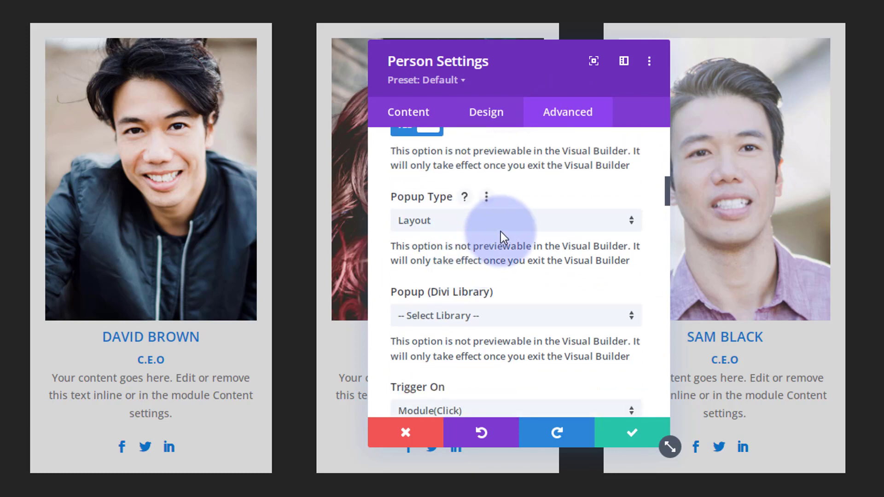
{"action": "left_click", "coordinate": [503, 230]}
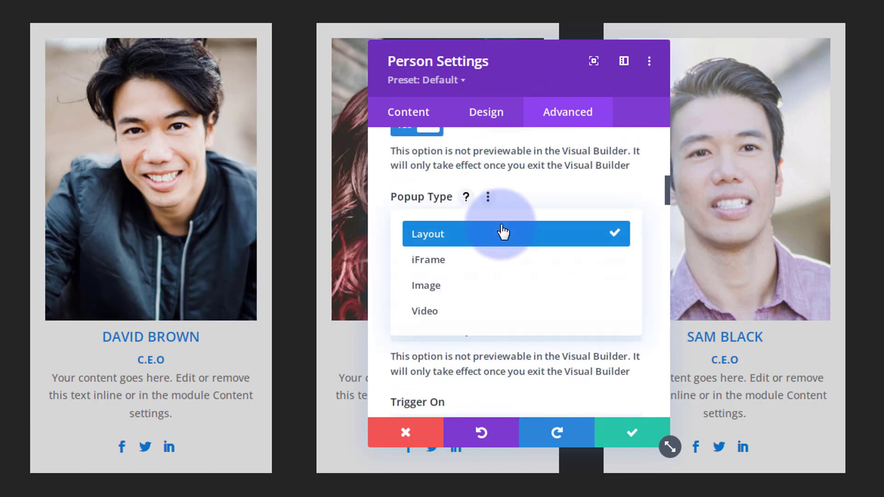
{"action": "left_click", "coordinate": [487, 313]}
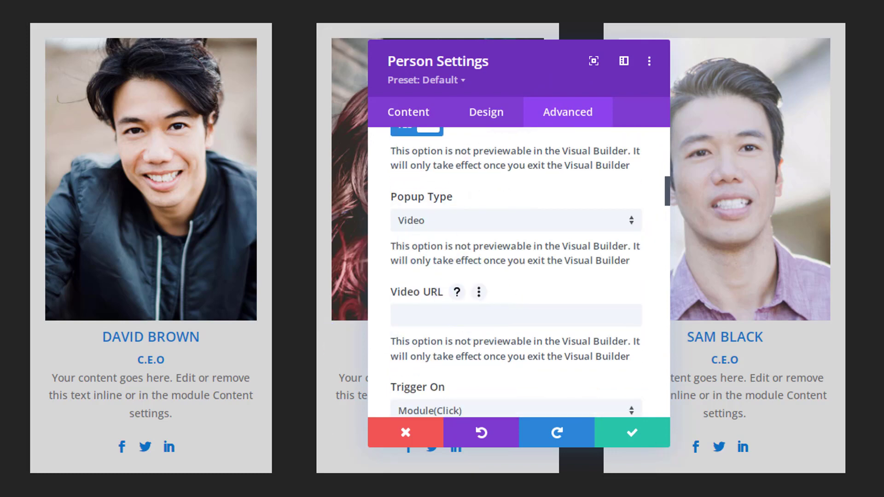
{"action": "left_click", "coordinate": [408, 307]}
{"action": "type", "text": "https://youtu.be/jAuKZ0pRzm4"}
{"action": "left_click", "coordinate": [656, 439]}
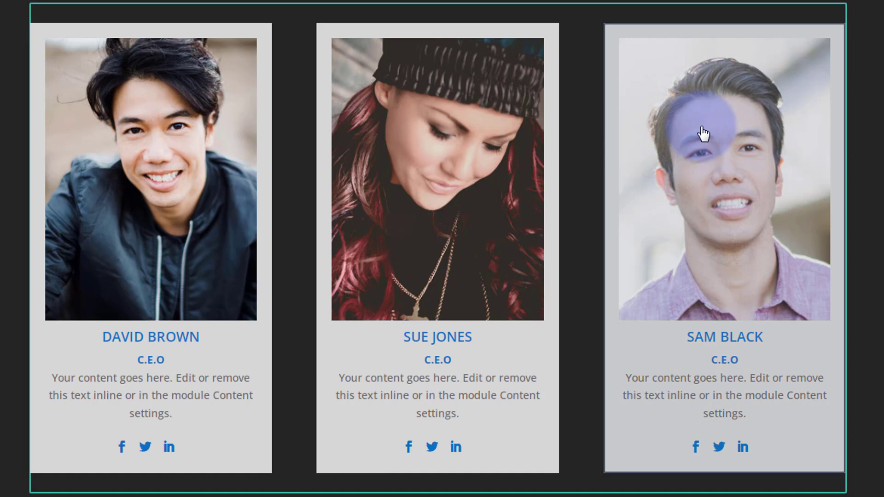
Step: Bring up the right-hand card's Advanced Visibility settings
{"action": "mouse_move", "coordinate": [694, 124]}
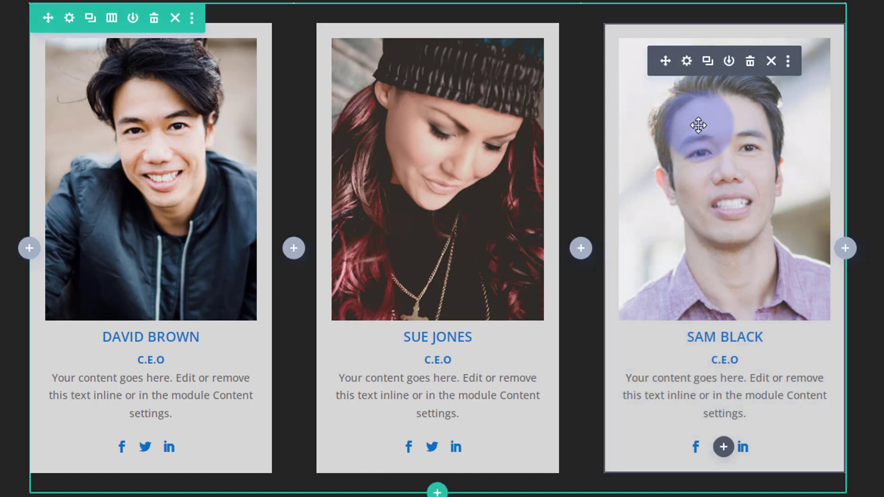
{"action": "left_click", "coordinate": [686, 62]}
{"action": "left_click", "coordinate": [583, 116]}
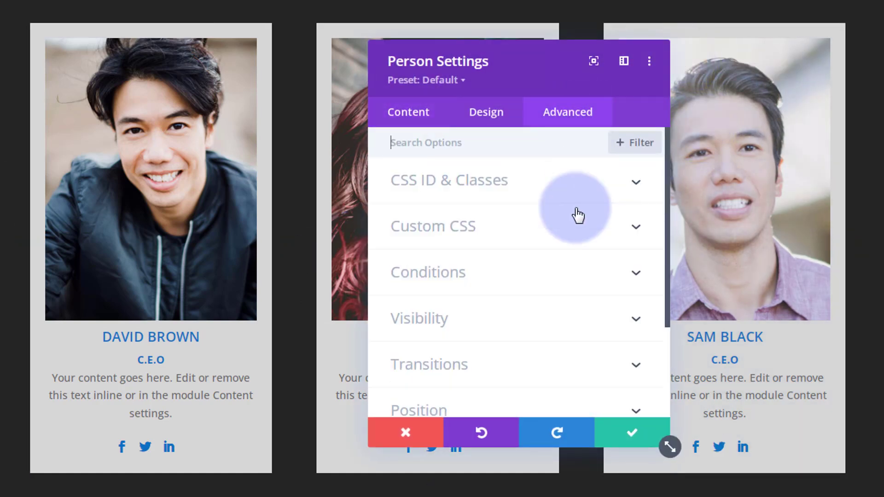
{"action": "left_click", "coordinate": [522, 328]}
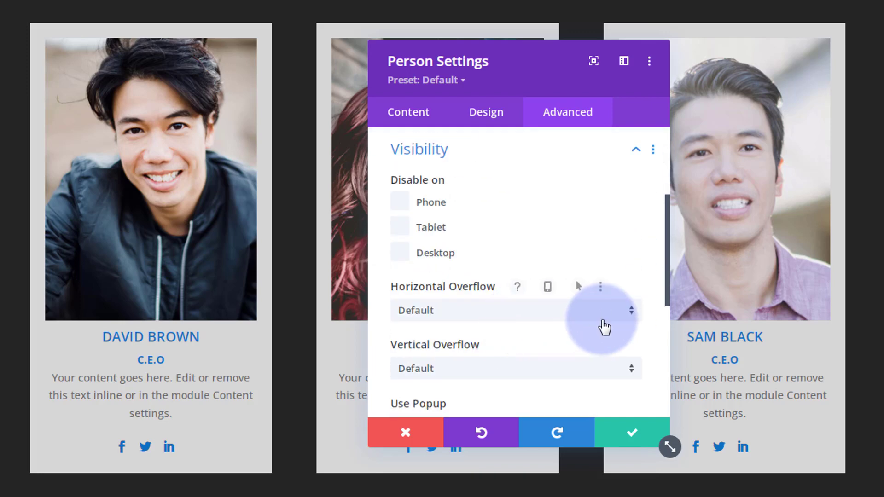
{"action": "scroll", "coordinate": [601, 319], "scroll_direction": "down", "scroll_amount": 2}
{"action": "scroll", "coordinate": [601, 319], "scroll_direction": "down", "scroll_amount": 2}
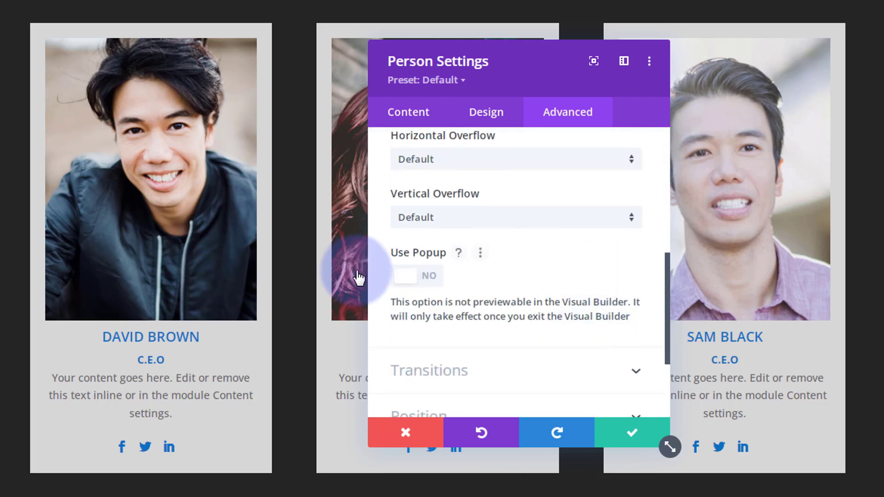
{"action": "left_click", "coordinate": [412, 276]}
{"action": "scroll", "coordinate": [467, 266], "scroll_direction": "down", "scroll_amount": 3}
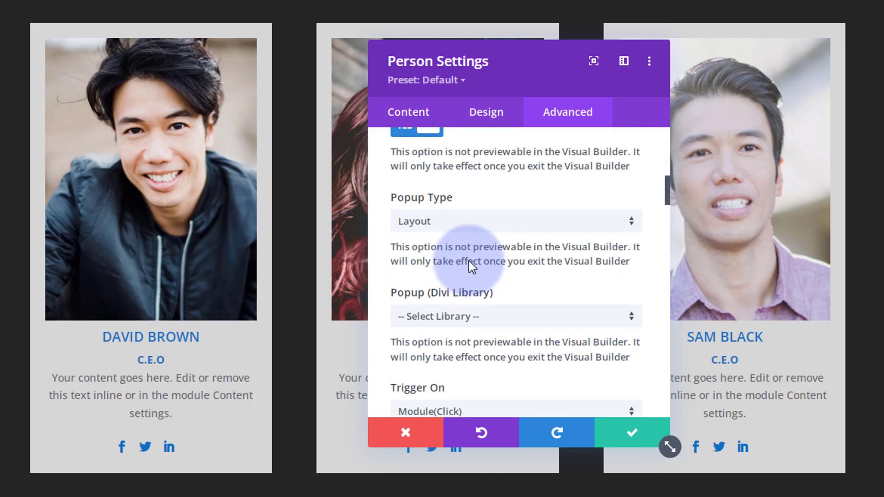
{"action": "left_click", "coordinate": [498, 228]}
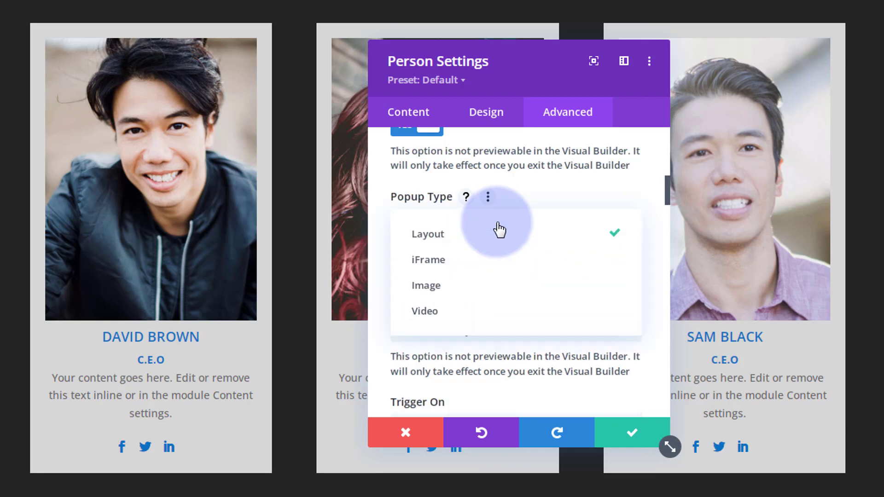
{"action": "left_click", "coordinate": [459, 313]}
{"action": "scroll", "coordinate": [461, 288], "scroll_direction": "down", "scroll_amount": 2}
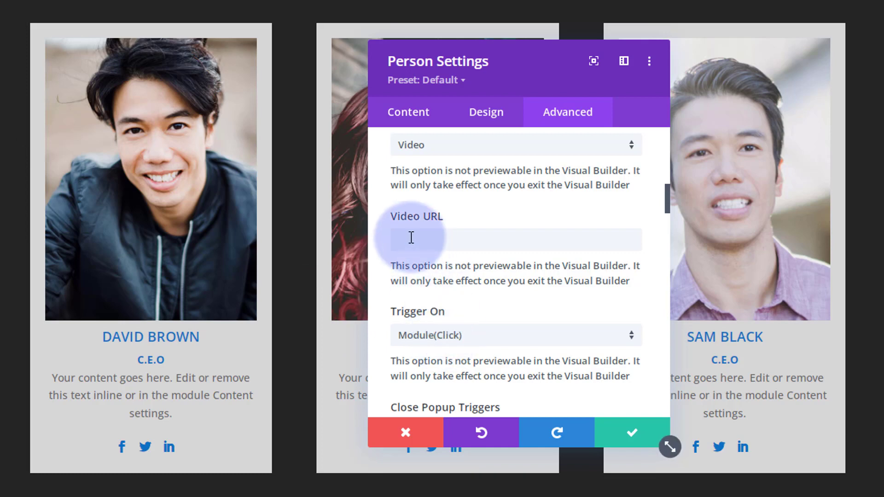
{"action": "type", "text": "https://youtu.be/nRSfFLJ8fV8"}
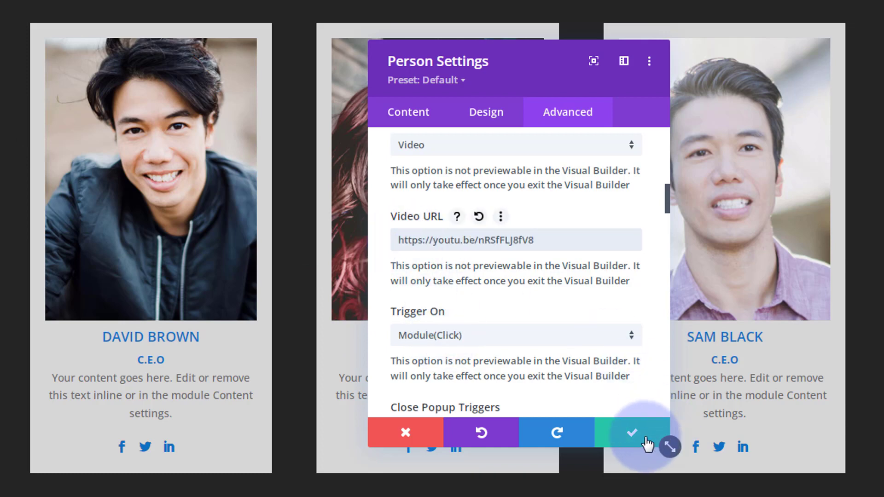
{"action": "left_click", "coordinate": [632, 433]}
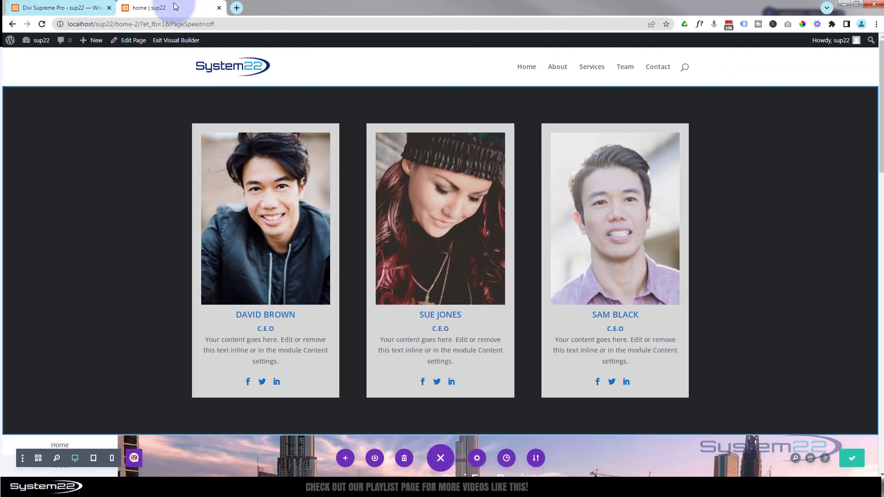
Step: Exit the Visual Builder, then play and close the left card's video popup
{"action": "left_click", "coordinate": [170, 41]}
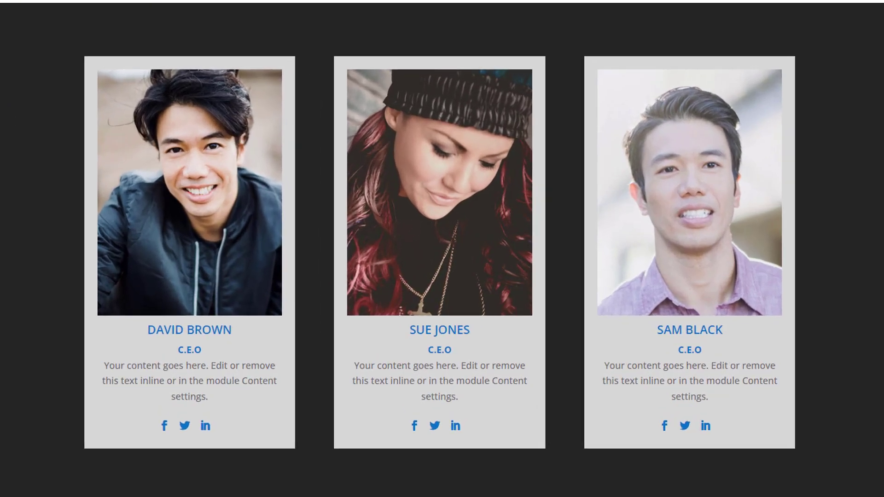
{"action": "left_click", "coordinate": [197, 252]}
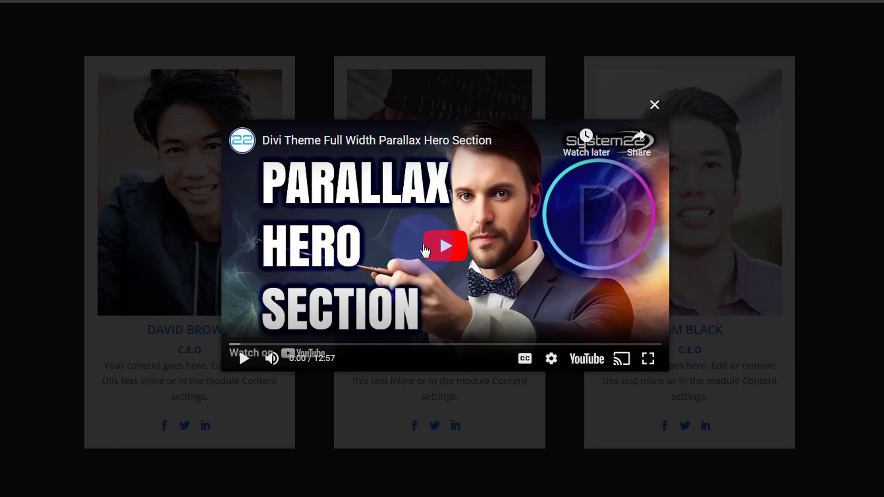
{"action": "left_click", "coordinate": [445, 252]}
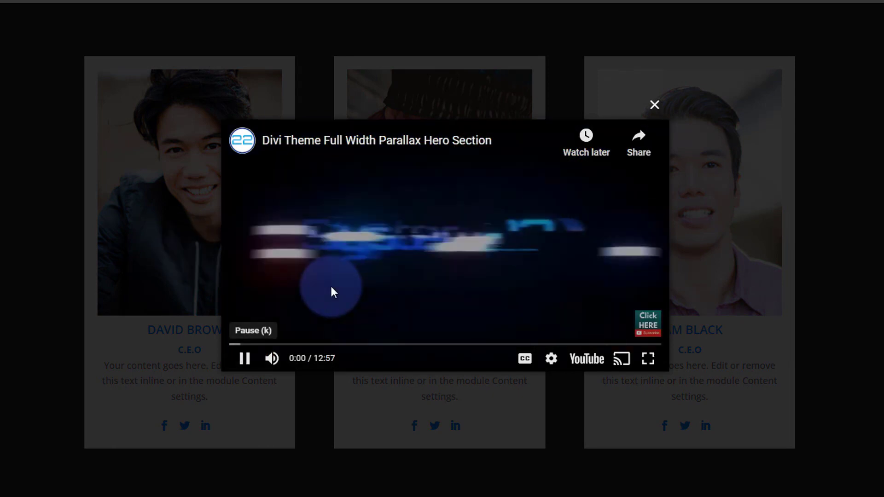
{"action": "left_click", "coordinate": [653, 105]}
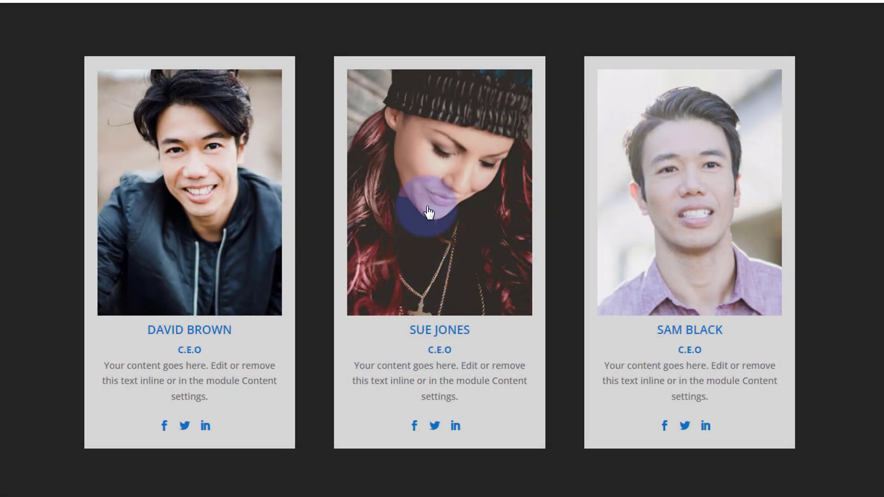
Step: Play the middle card's video popup and close it
{"action": "left_click", "coordinate": [436, 212]}
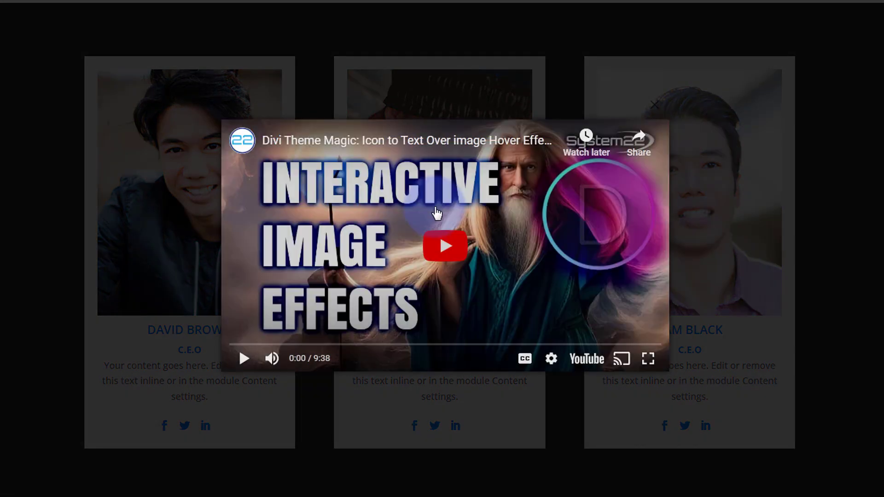
{"action": "left_click", "coordinate": [443, 250]}
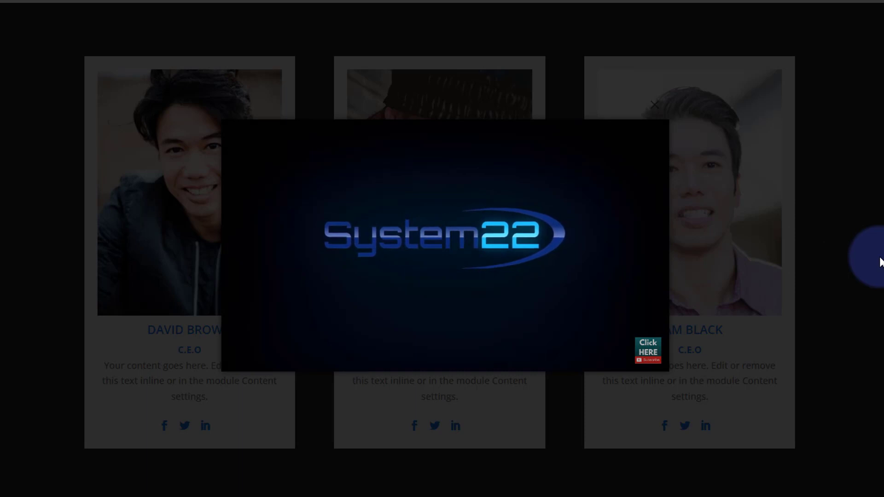
{"action": "left_click", "coordinate": [880, 261]}
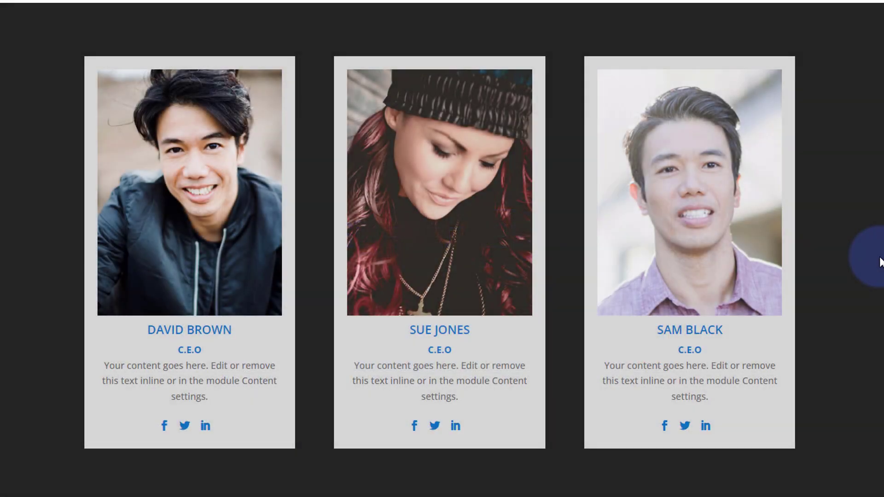
Step: Play the right-hand card's video popup and dismiss it with Escape
{"action": "left_click", "coordinate": [693, 261]}
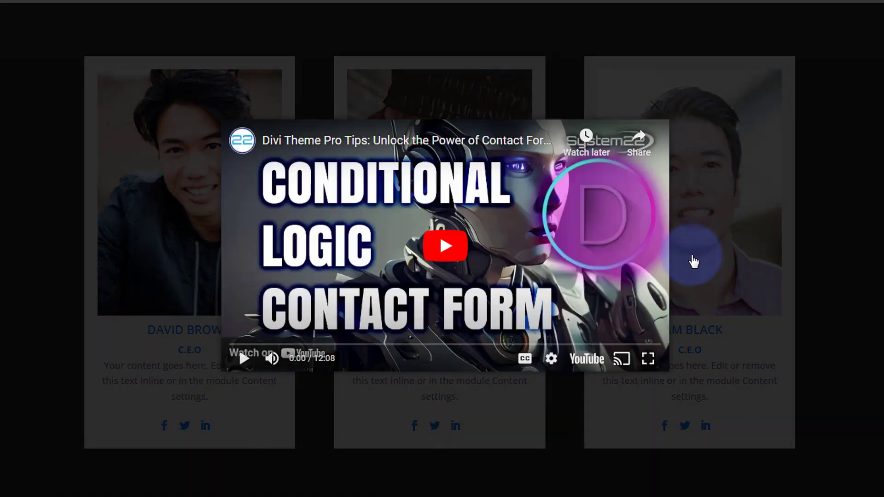
{"action": "left_click", "coordinate": [451, 256]}
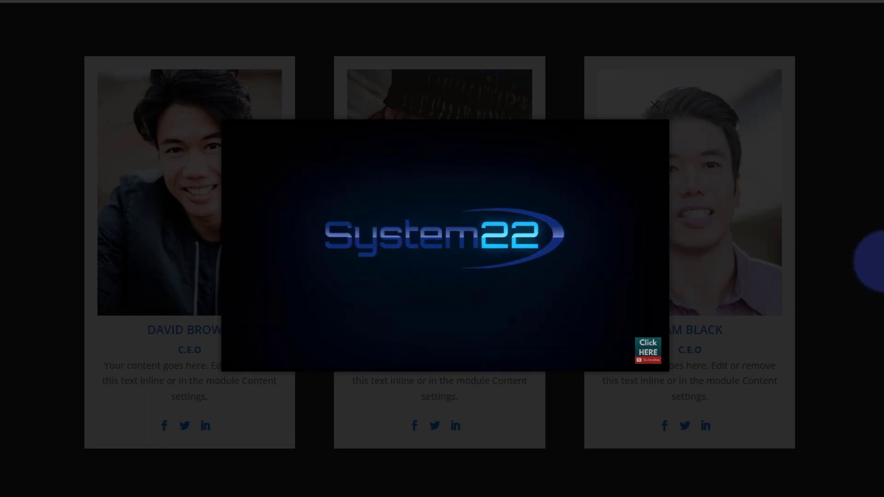
{"action": "key", "text": "Escape"}
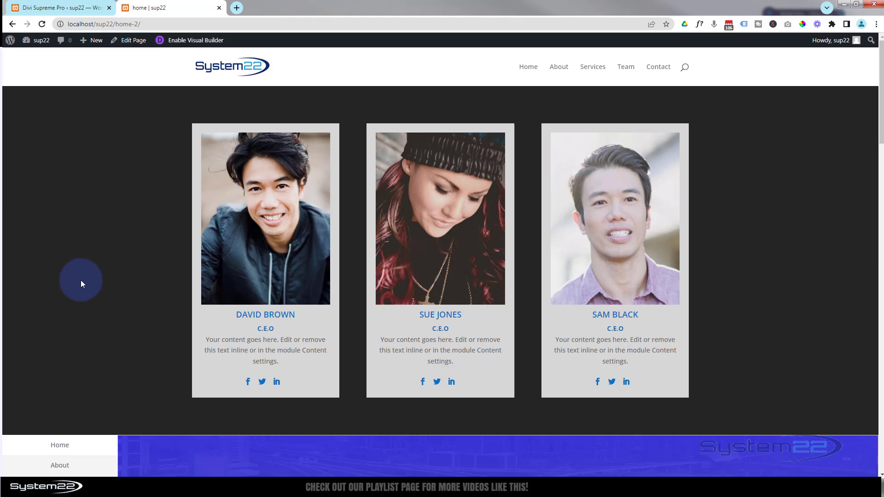
Step: Replay and close the left card's video, then open the middle card's 'Divi Theme Magic' popup
{"action": "left_click", "coordinate": [273, 266]}
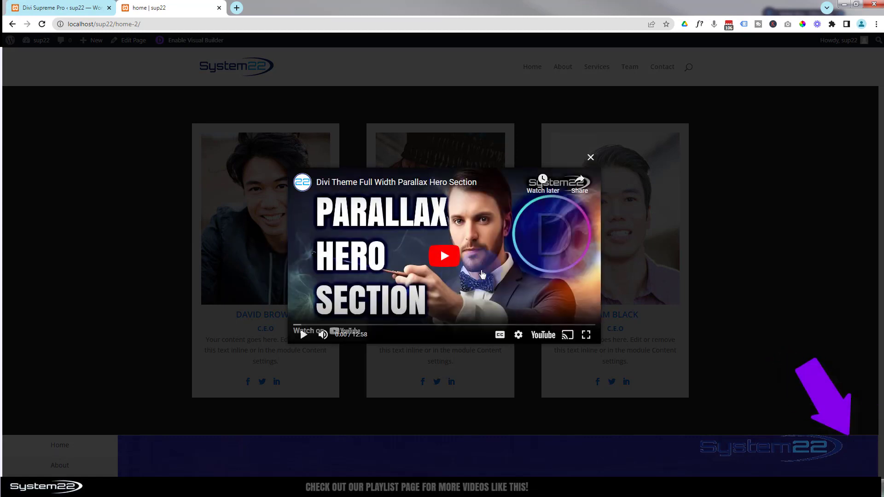
{"action": "left_click", "coordinate": [455, 266]}
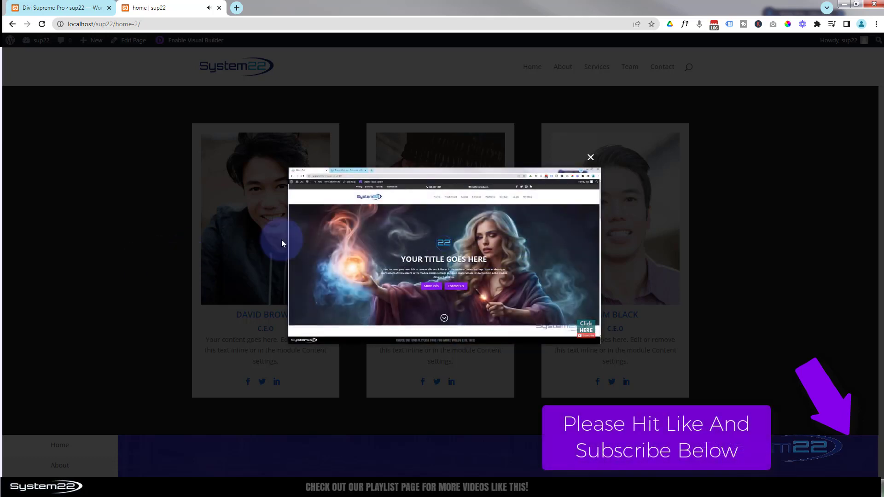
{"action": "left_click", "coordinate": [590, 158]}
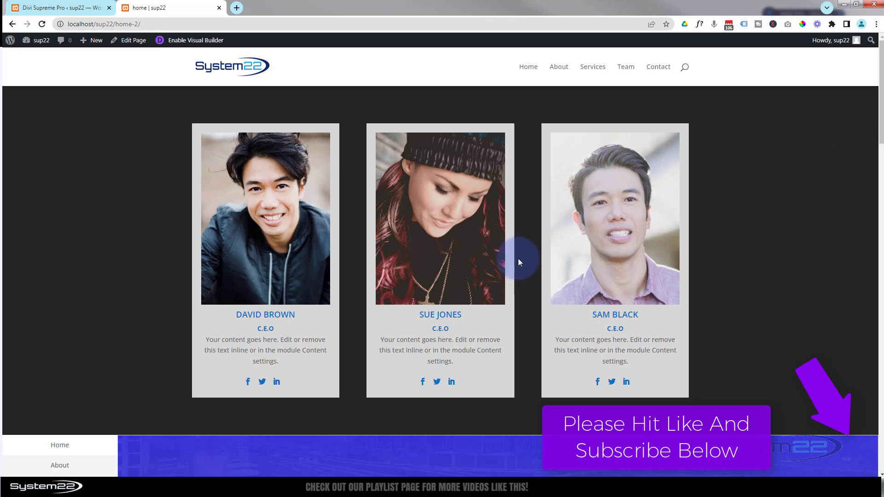
{"action": "left_click", "coordinate": [477, 263]}
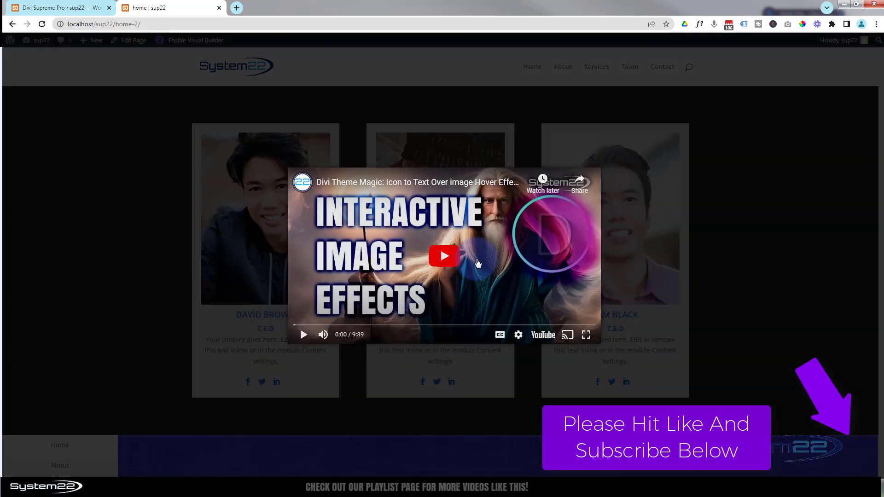